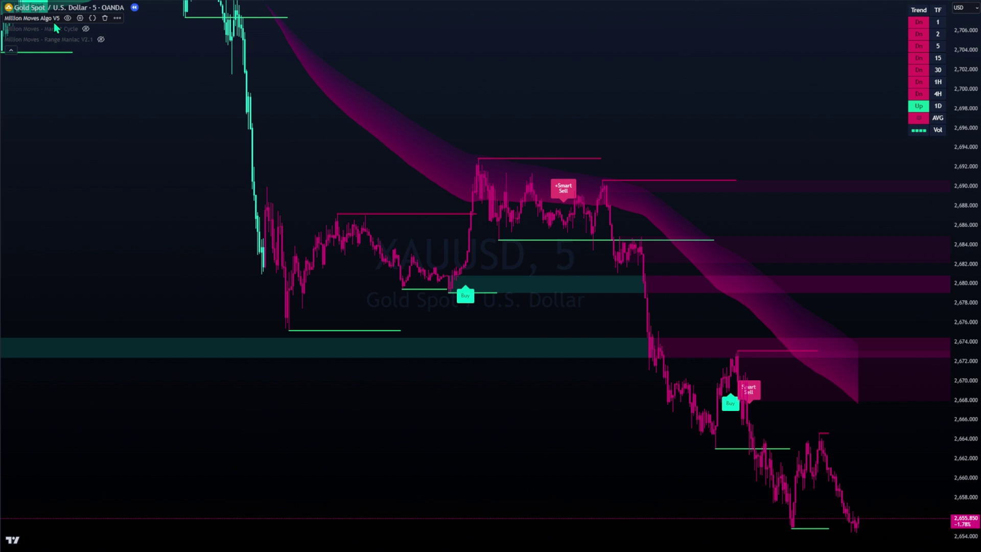
Set the Million Moves Algo V5 indicator's sensitivity to 4 and close its settings.
{"action": "left_click", "coordinate": [80, 19]}
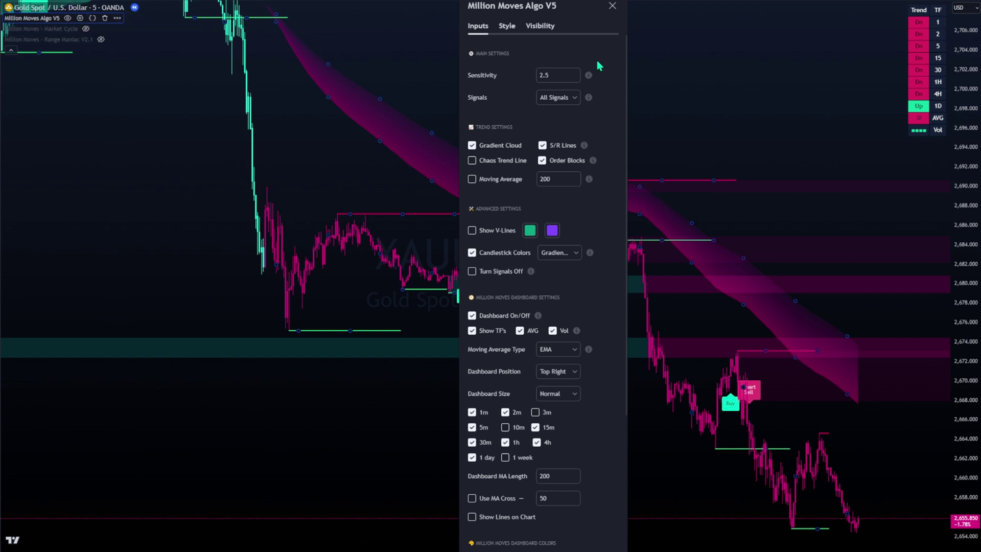
{"action": "left_click_drag", "start_coordinate": [598, 11], "coordinate": [830, 22]}
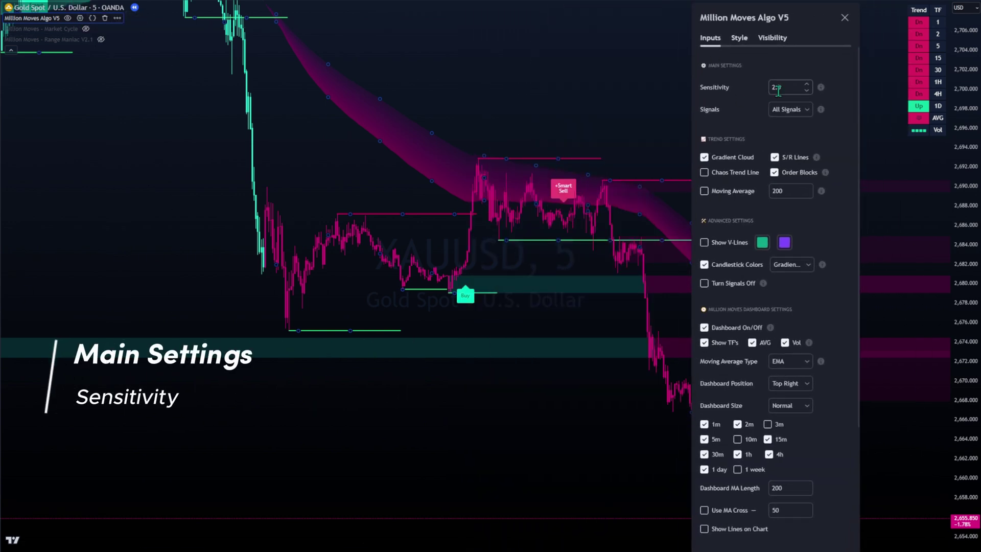
{"action": "type", "text": "4"}
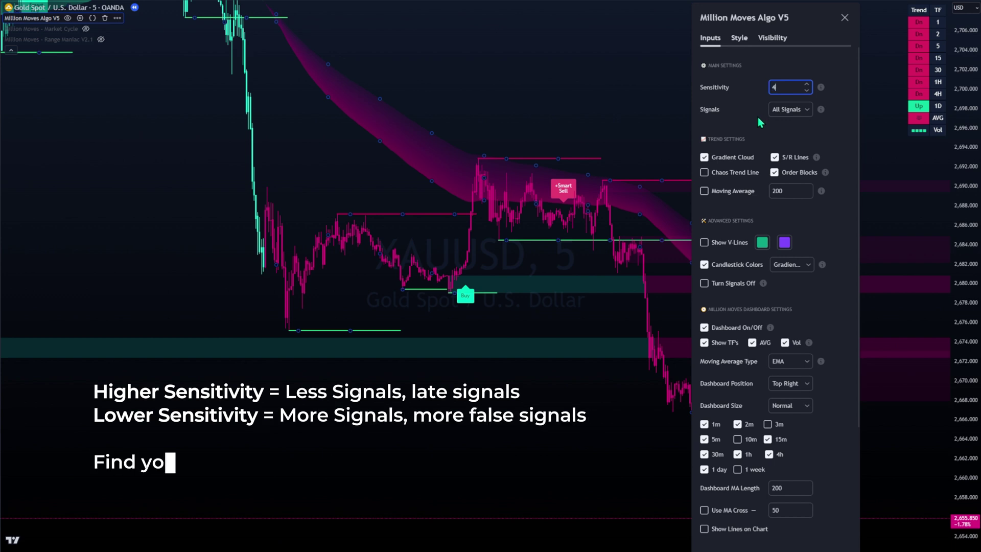
{"action": "left_click", "coordinate": [721, 113]}
{"action": "left_click_drag", "start_coordinate": [748, 23], "coordinate": [865, 24]}
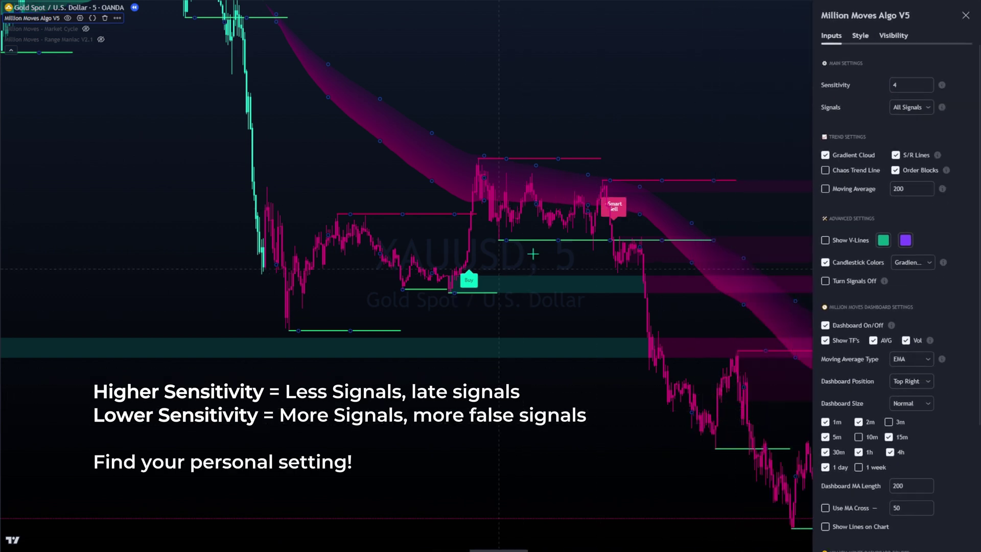
{"action": "key", "text": "Escape"}
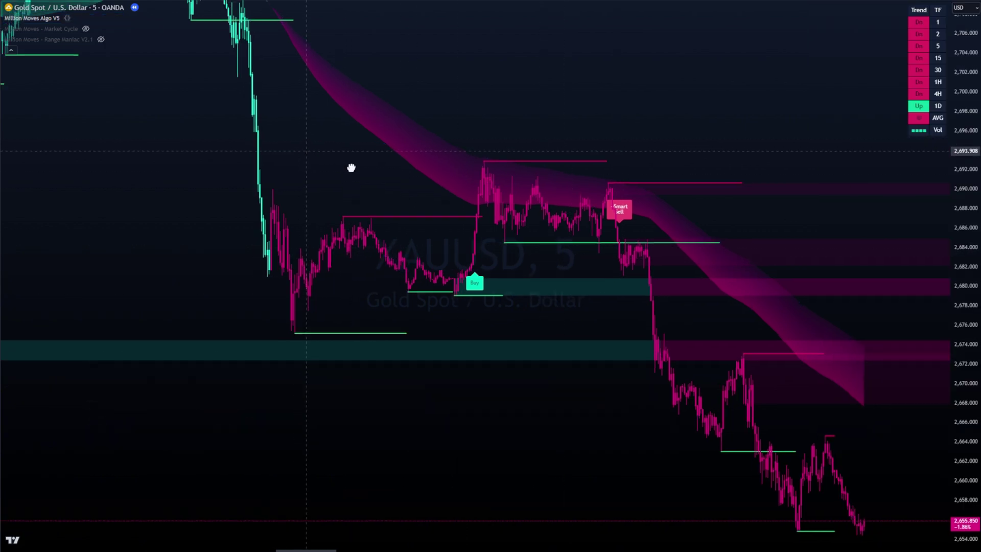
Examine the buy and sell signals across the earlier uptrend and the following drop on the gold chart.
{"action": "left_click_drag", "start_coordinate": [350, 166], "coordinate": [727, 329]}
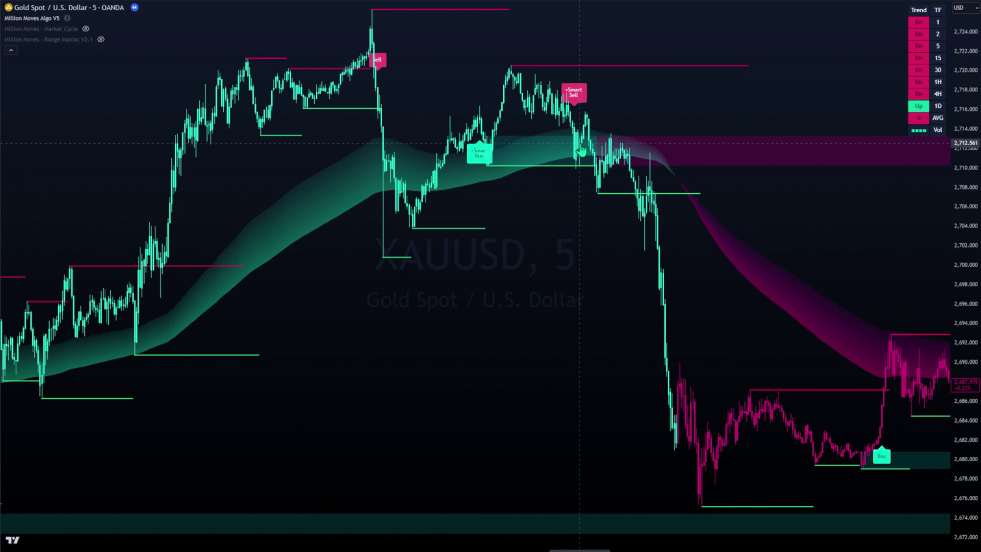
{"action": "left_click_drag", "start_coordinate": [555, 147], "coordinate": [635, 262]}
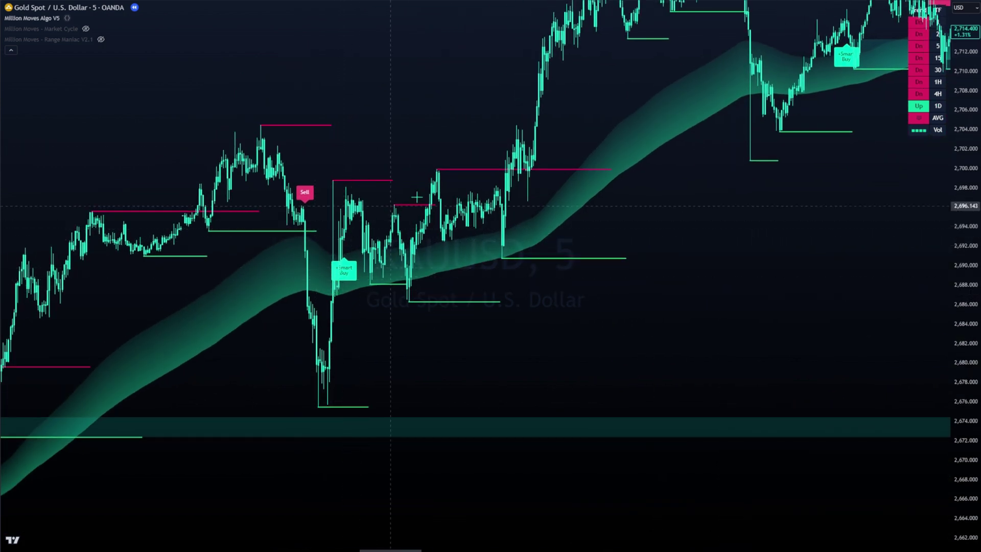
{"action": "left_click_drag", "start_coordinate": [733, 206], "coordinate": [607, 108]}
{"action": "left_click_drag", "start_coordinate": [707, 247], "coordinate": [569, 265]}
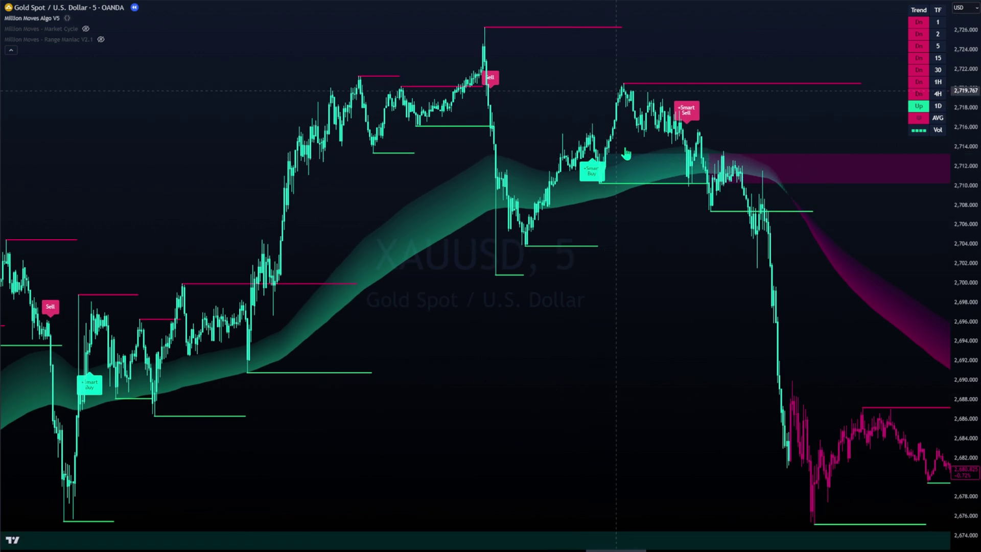
{"action": "left_click_drag", "start_coordinate": [624, 155], "coordinate": [575, 269]}
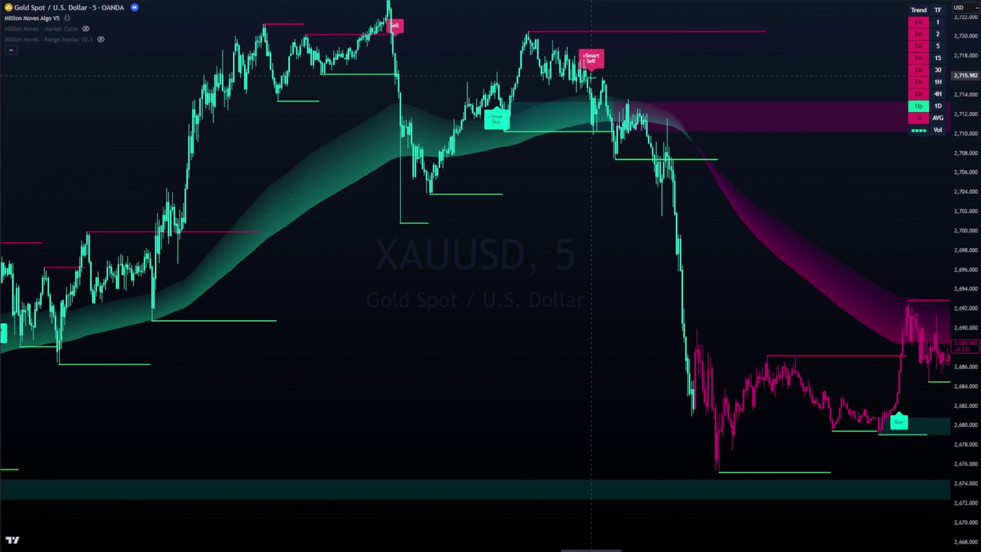
{"action": "left_click_drag", "start_coordinate": [771, 400], "coordinate": [473, 372]}
{"action": "left_click_drag", "start_coordinate": [747, 333], "coordinate": [594, 169]}
{"action": "left_click_drag", "start_coordinate": [76, 48], "coordinate": [389, 249]}
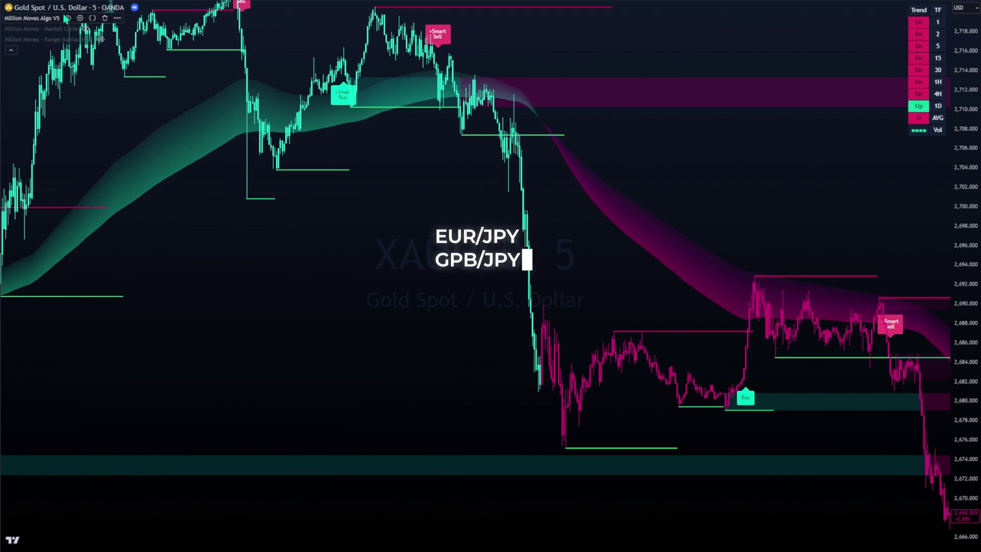
Switch the Million Moves Algo V5 signal type from All Signals to Smart Signals and close the settings.
{"action": "mouse_move", "coordinate": [63, 21]}
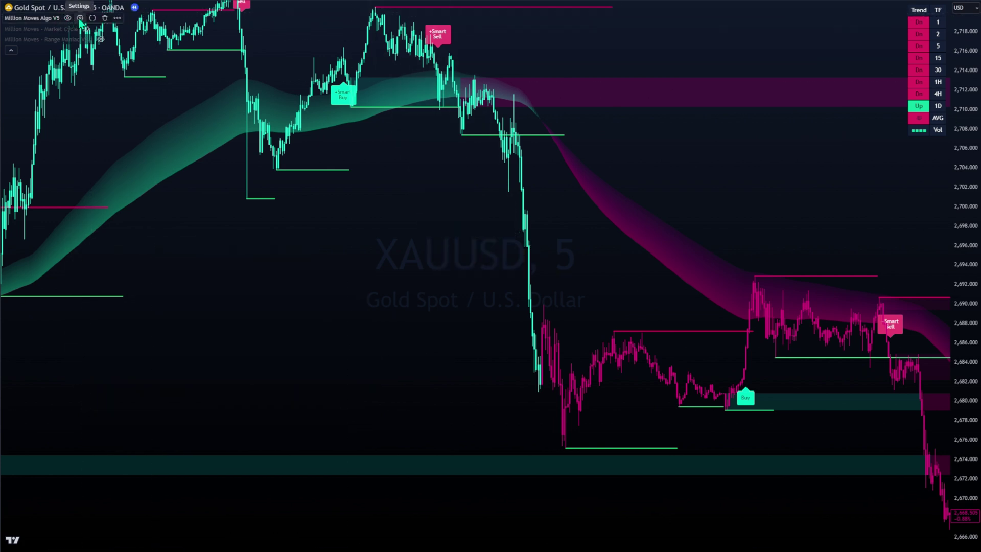
{"action": "left_click", "coordinate": [80, 18]}
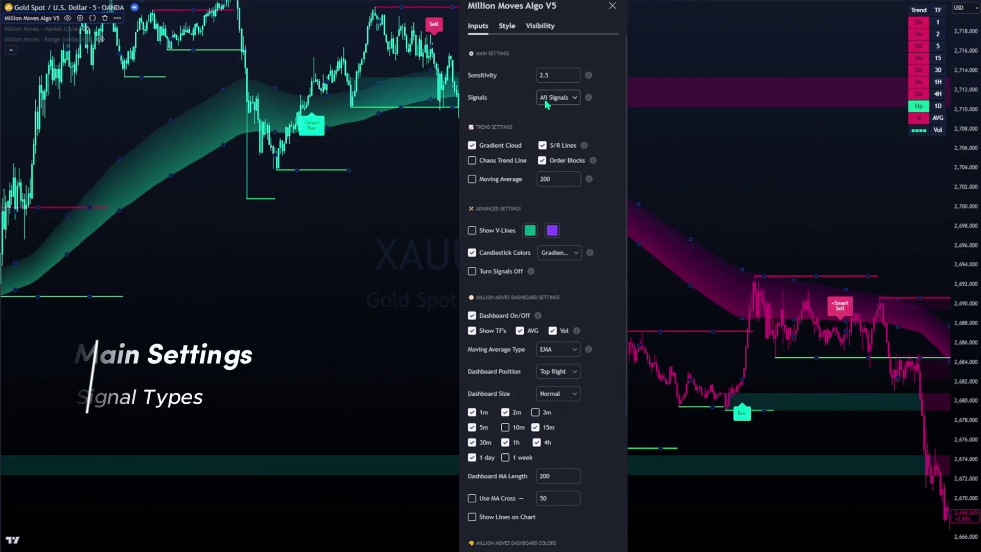
{"action": "left_click", "coordinate": [550, 101]}
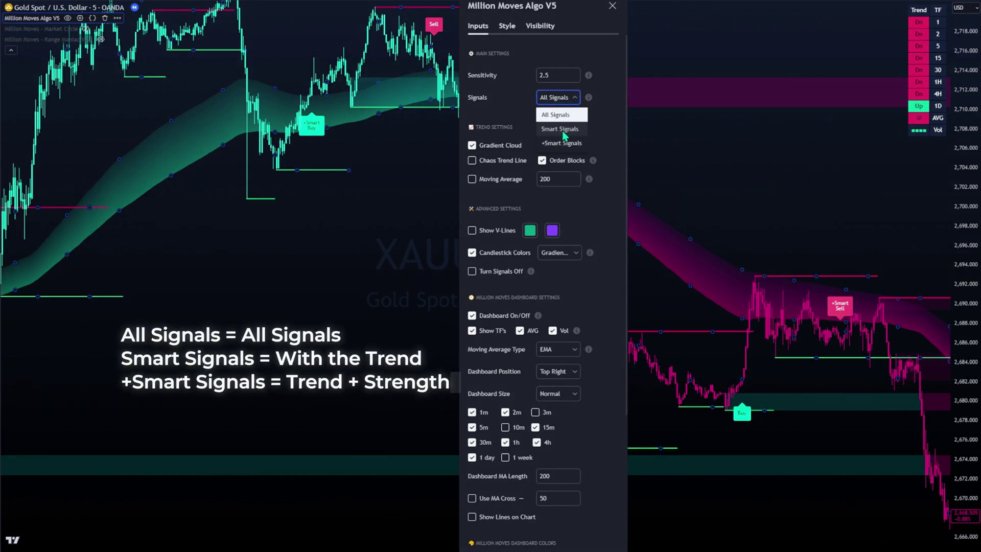
{"action": "left_click", "coordinate": [504, 102]}
{"action": "left_click_drag", "start_coordinate": [501, 9], "coordinate": [644, 47]}
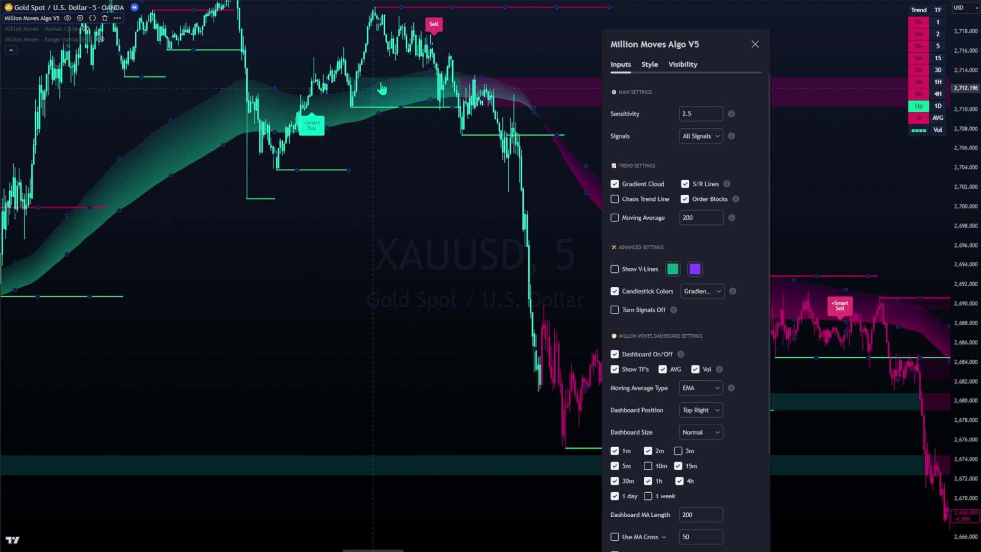
{"action": "left_click_drag", "start_coordinate": [653, 55], "coordinate": [305, 119]}
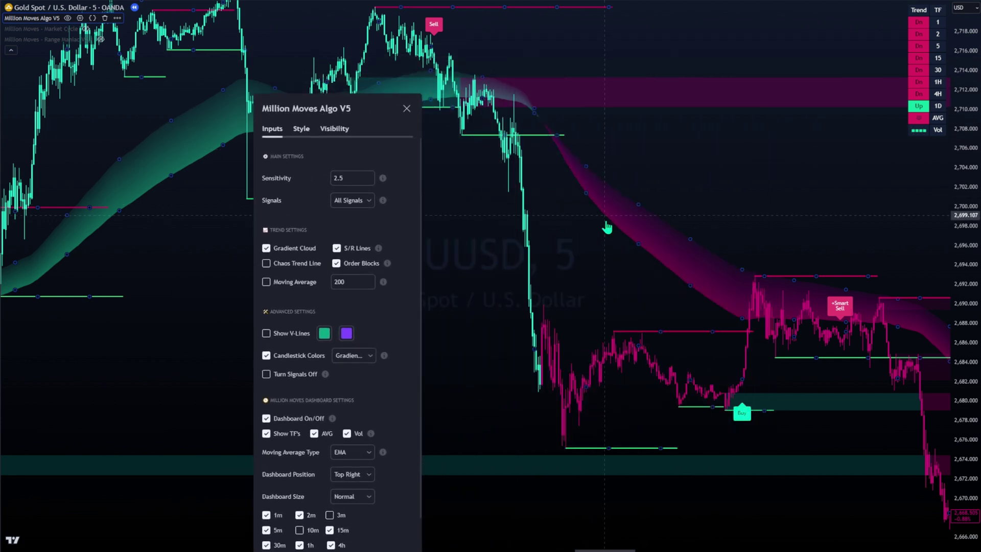
{"action": "left_click", "coordinate": [353, 199]}
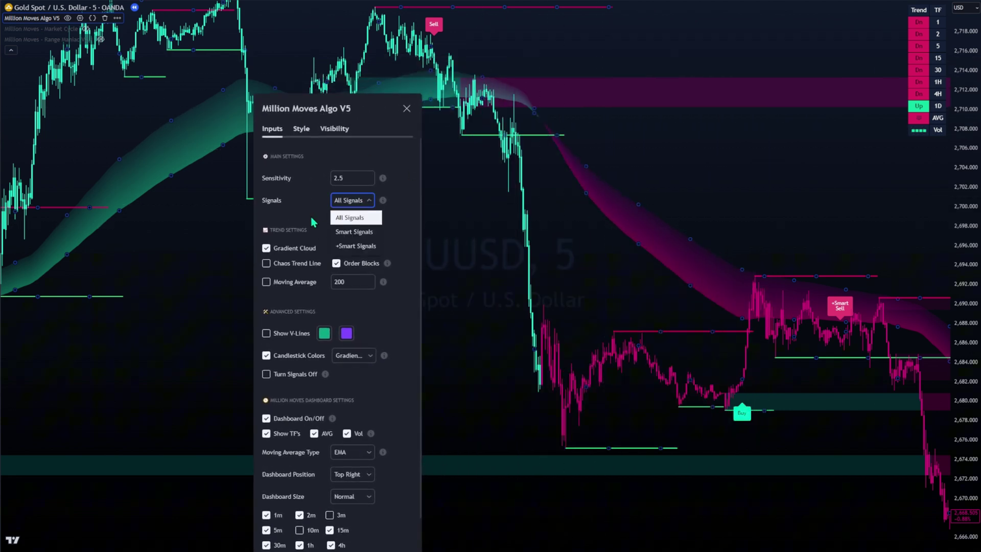
{"action": "left_click", "coordinate": [367, 238]}
{"action": "left_click_drag", "start_coordinate": [343, 105], "coordinate": [359, 214]}
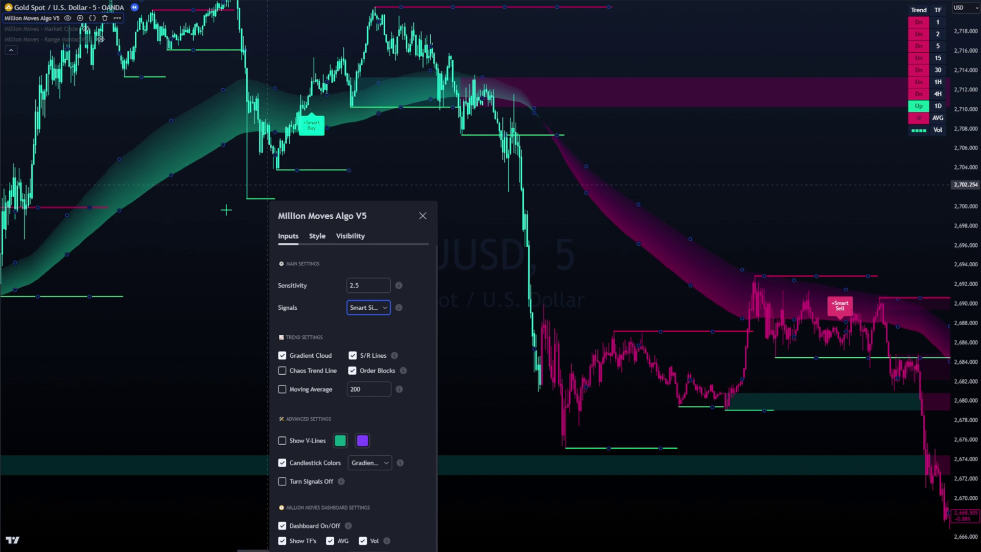
{"action": "key", "text": "Escape"}
Turn on the 200 moving average in the Million Moves Algo V5 settings and close them.
{"action": "left_click_drag", "start_coordinate": [120, 360], "coordinate": [337, 298]}
{"action": "mouse_move", "coordinate": [48, 23]}
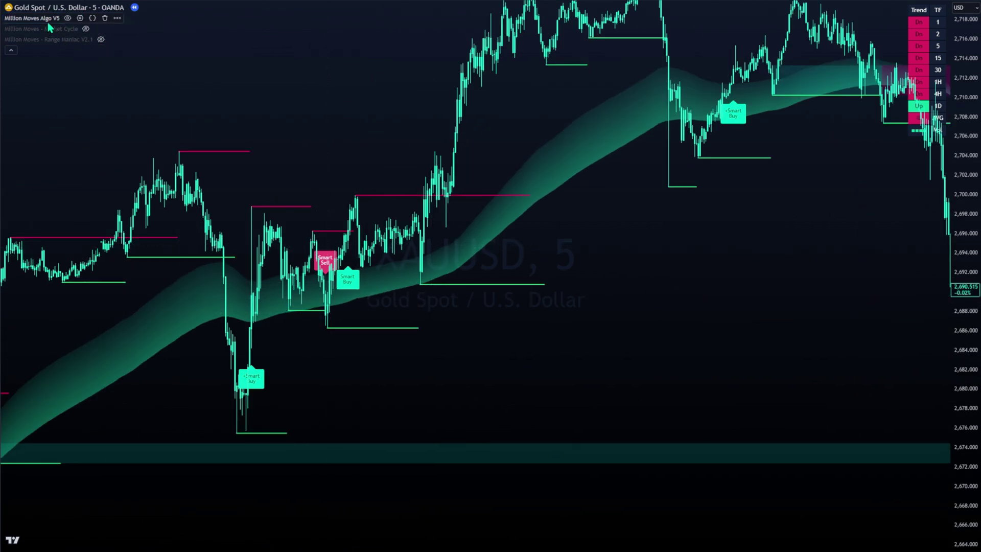
{"action": "left_click", "coordinate": [80, 18]}
{"action": "left_click_drag", "start_coordinate": [512, 17], "coordinate": [839, 101]}
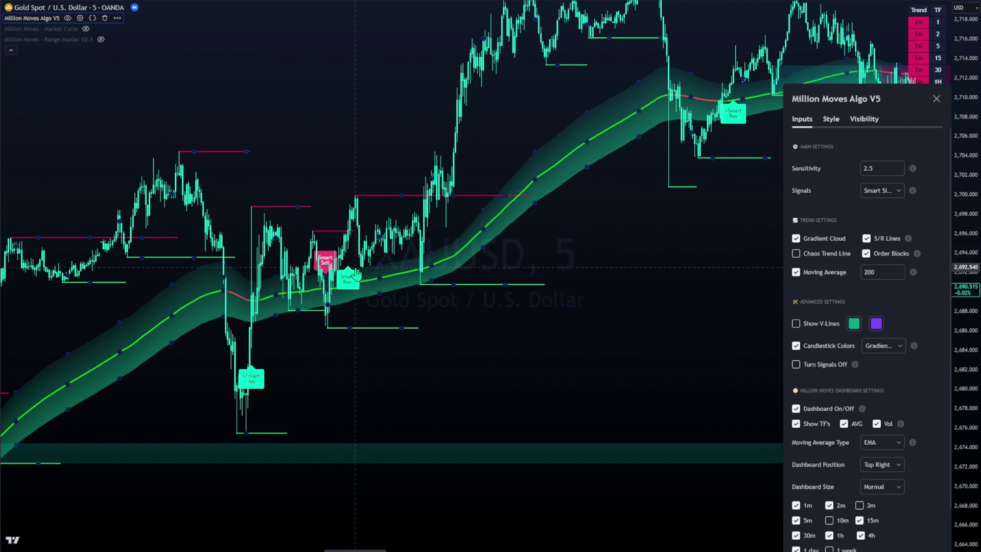
{"action": "left_click", "coordinate": [586, 228]}
{"action": "left_click_drag", "start_coordinate": [587, 227], "coordinate": [210, 322]}
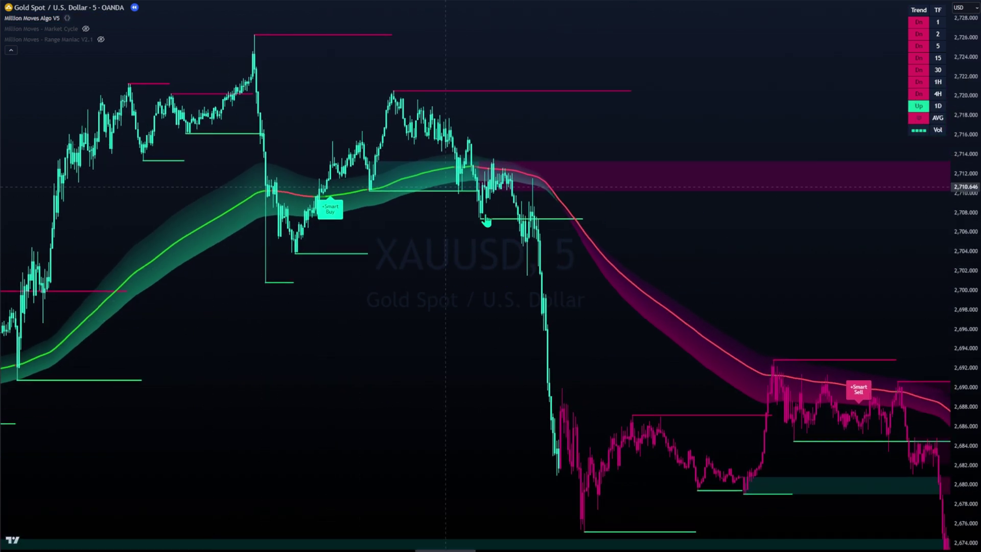
Set the Million Moves Algo V5 signal type to +Smart Signals and close the settings.
{"action": "scroll", "coordinate": [445, 187], "scroll_direction": "right", "scroll_amount": 10}
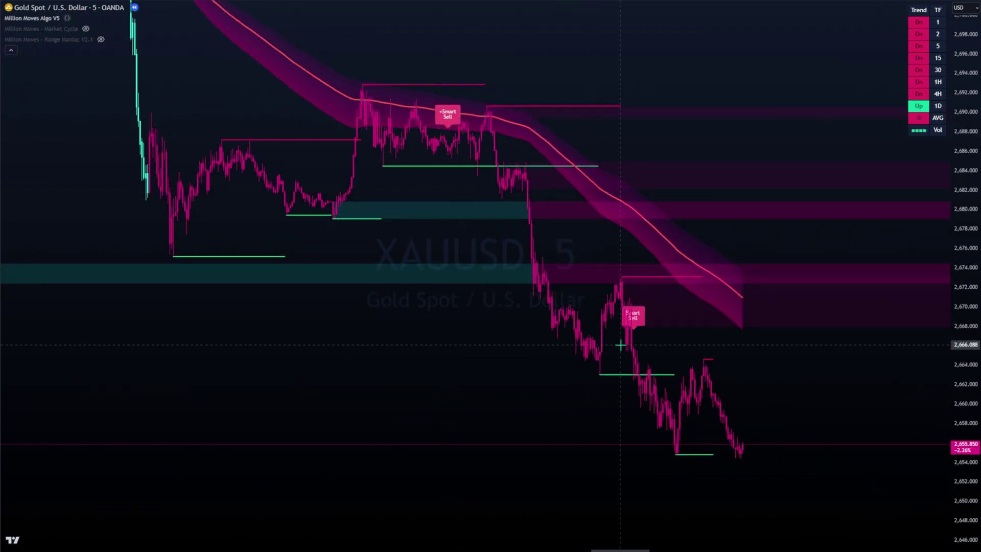
{"action": "left_click_drag", "start_coordinate": [259, 252], "coordinate": [509, 337]}
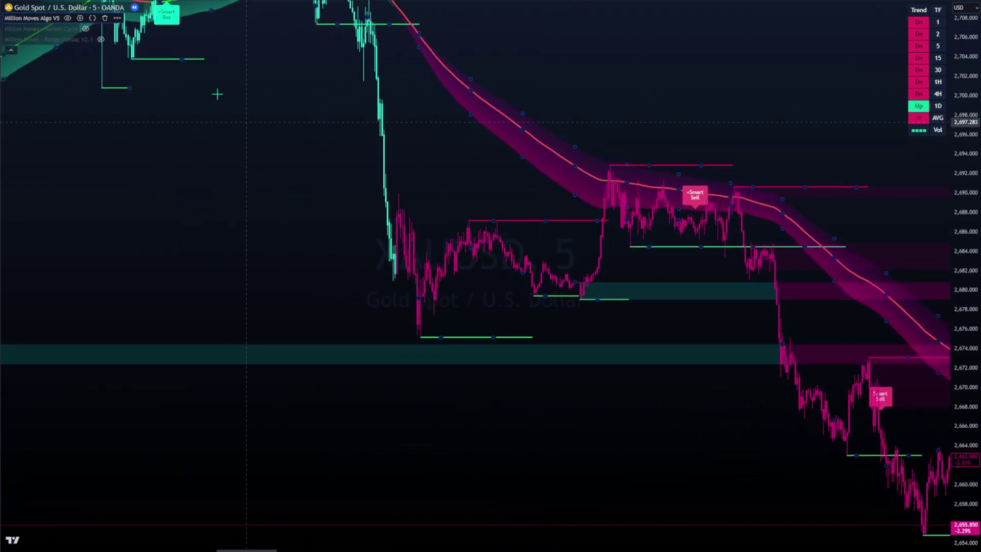
{"action": "left_click", "coordinate": [79, 18]}
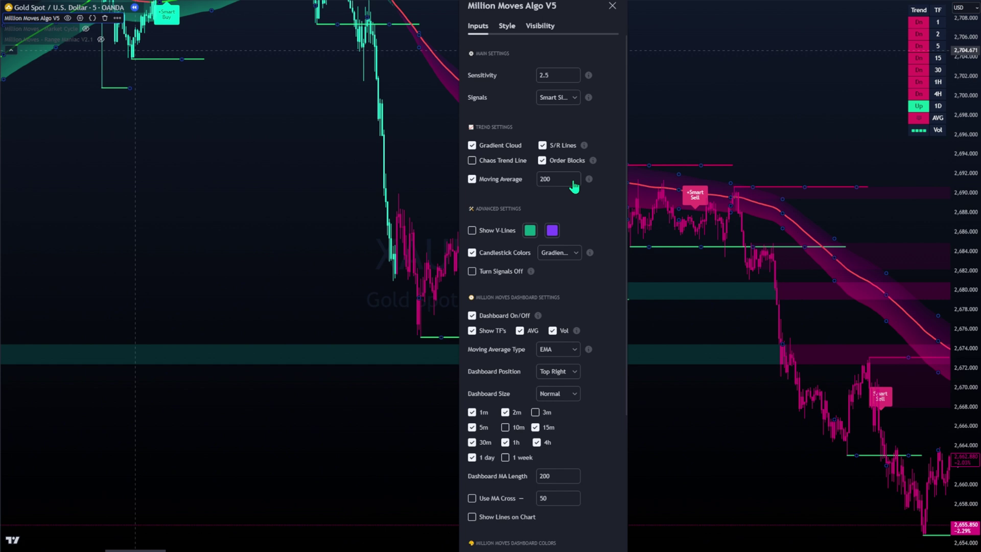
{"action": "left_click", "coordinate": [548, 100]}
{"action": "left_click", "coordinate": [556, 146]}
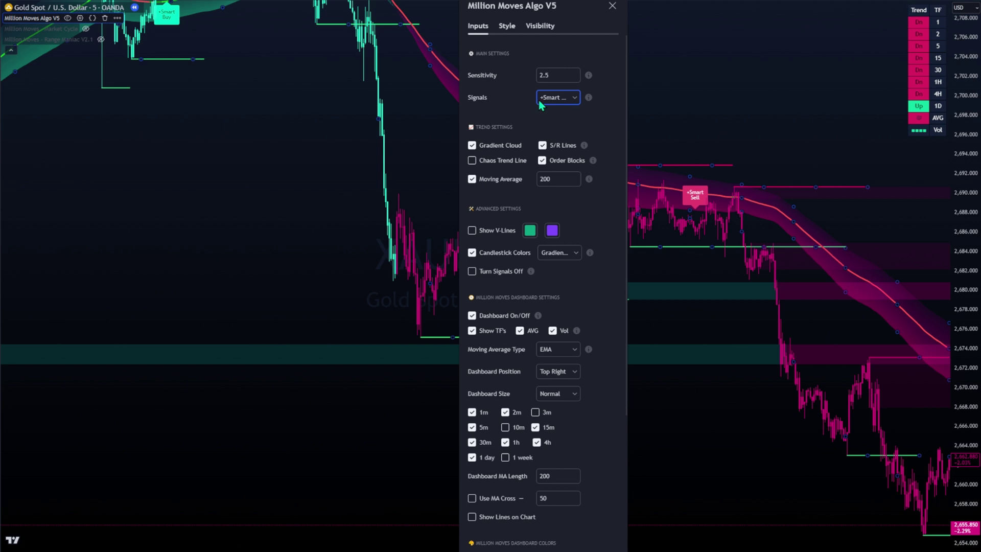
{"action": "key", "text": "Escape"}
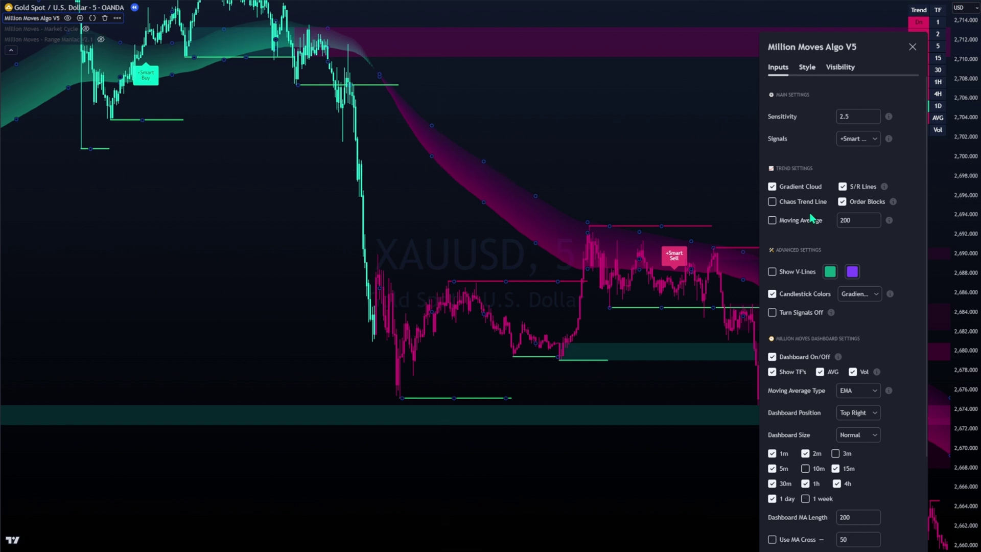
Look through the indicator's style options for candle colors and signal labels, return to its inputs and close the settings.
{"action": "left_click", "coordinate": [807, 66]}
{"action": "scroll", "coordinate": [804, 85], "scroll_direction": "down", "scroll_amount": 10}
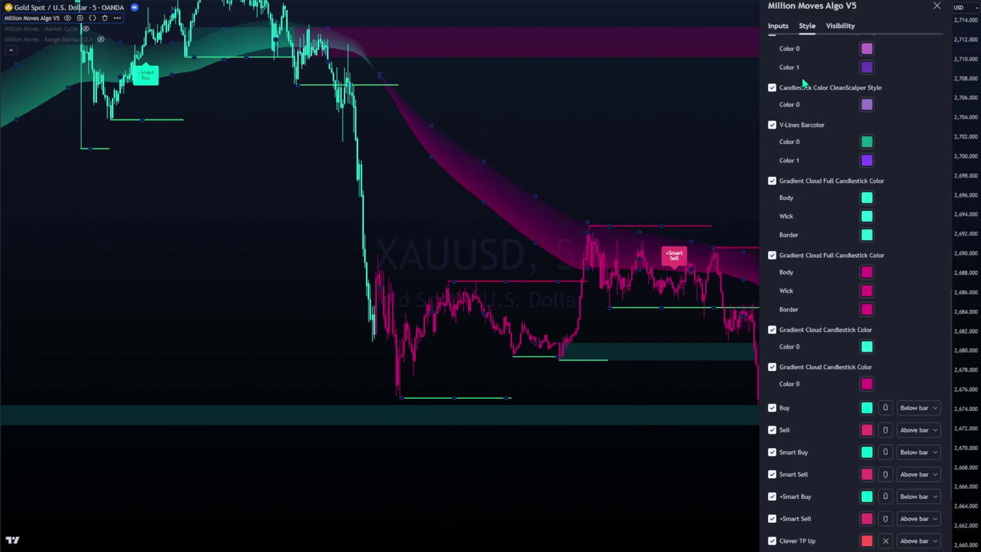
{"action": "scroll", "coordinate": [914, 359], "scroll_direction": "down", "scroll_amount": 4}
{"action": "left_click", "coordinate": [777, 25]}
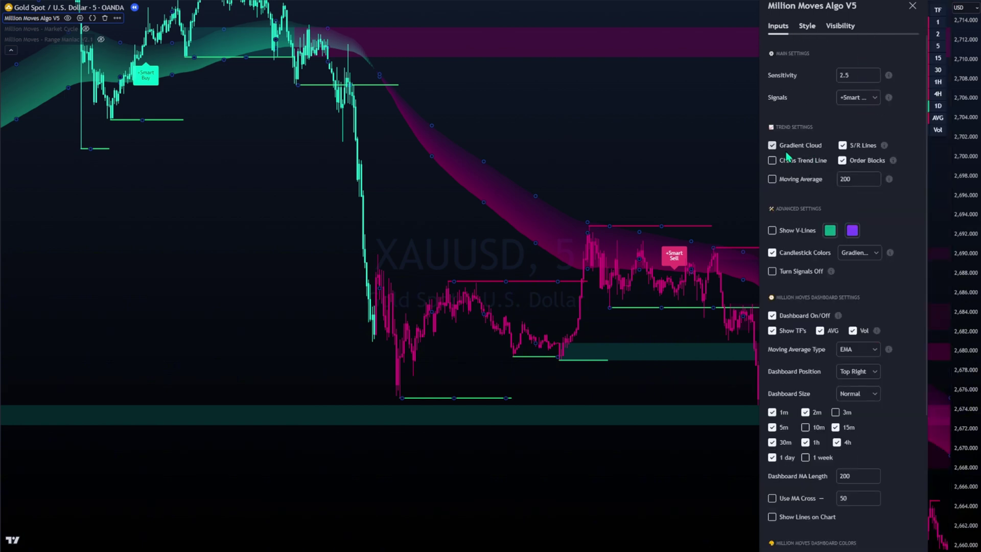
{"action": "key", "text": "Escape"}
Examine the +Smart Buy signals against the gradient cloud and support/resistance lines through the earlier uptrend.
{"action": "left_click_drag", "start_coordinate": [399, 225], "coordinate": [790, 277]}
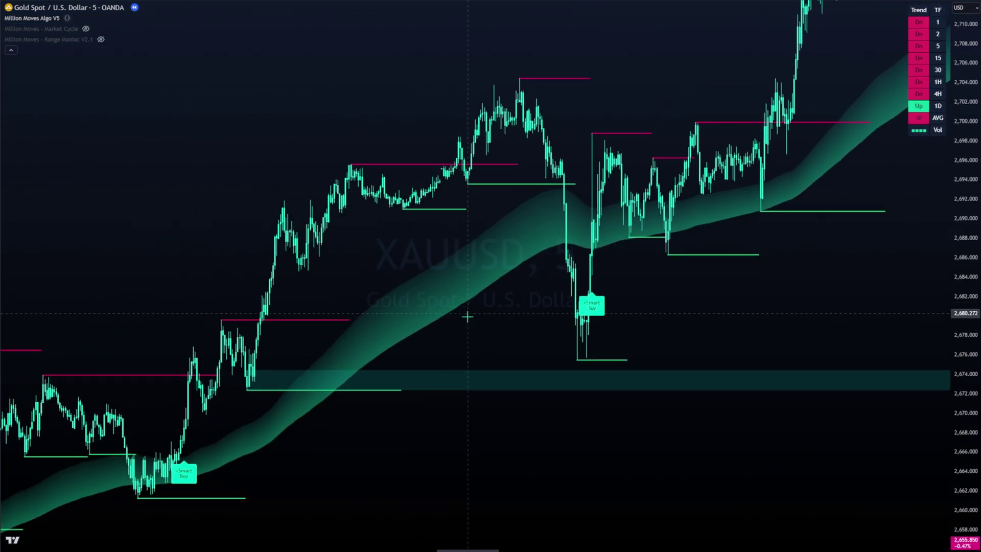
{"action": "left_click_drag", "start_coordinate": [357, 466], "coordinate": [558, 399]}
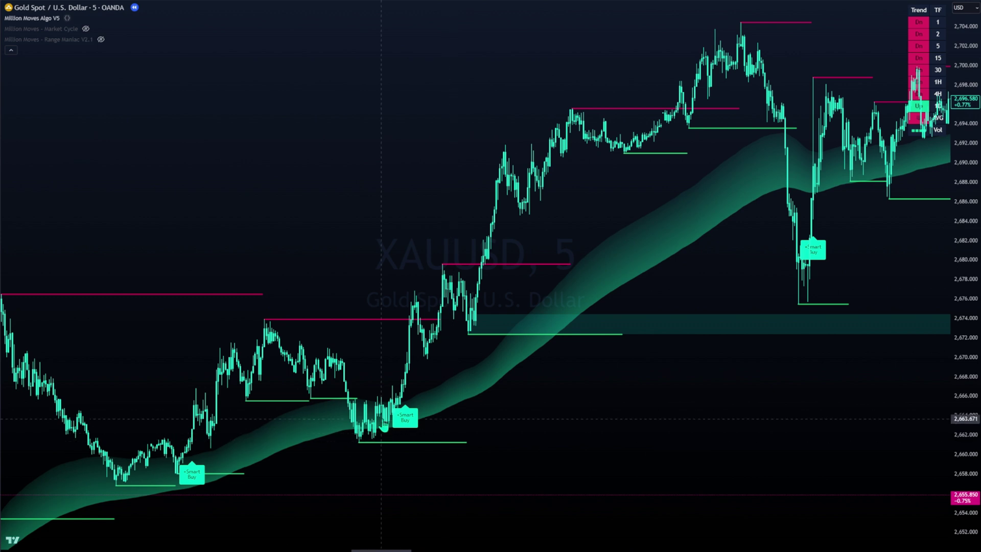
{"action": "left_click_drag", "start_coordinate": [680, 255], "coordinate": [495, 296]}
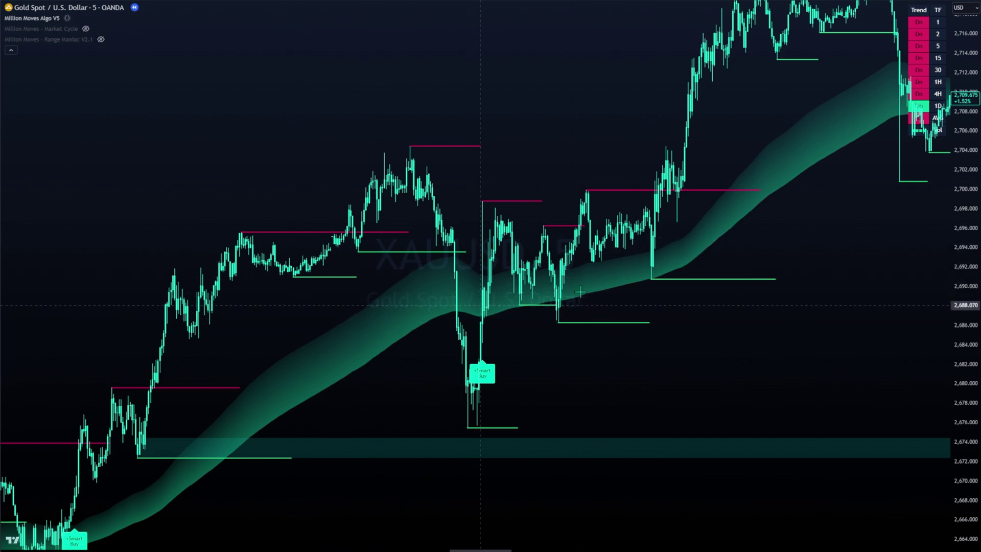
{"action": "left_click_drag", "start_coordinate": [698, 362], "coordinate": [492, 368]}
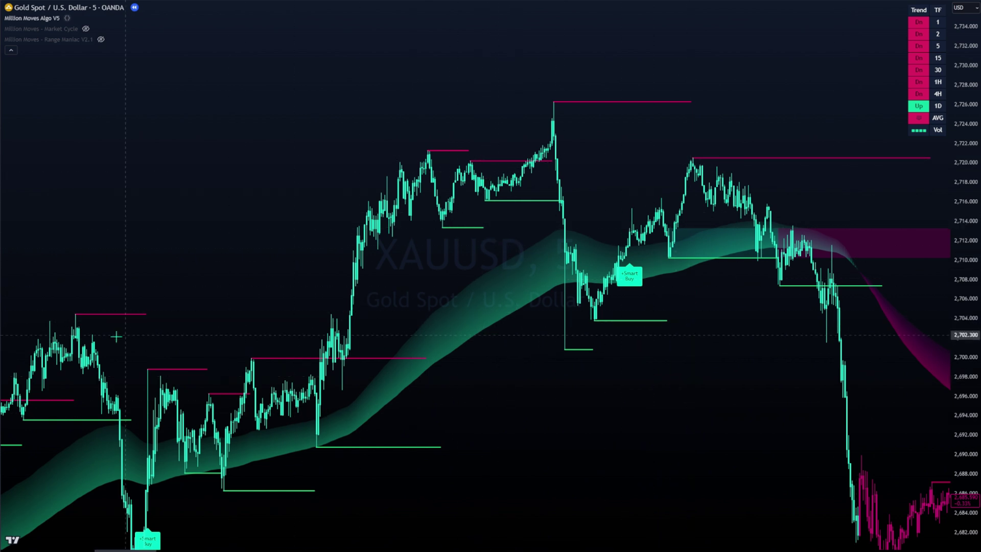
{"action": "left_click_drag", "start_coordinate": [177, 330], "coordinate": [320, 263]}
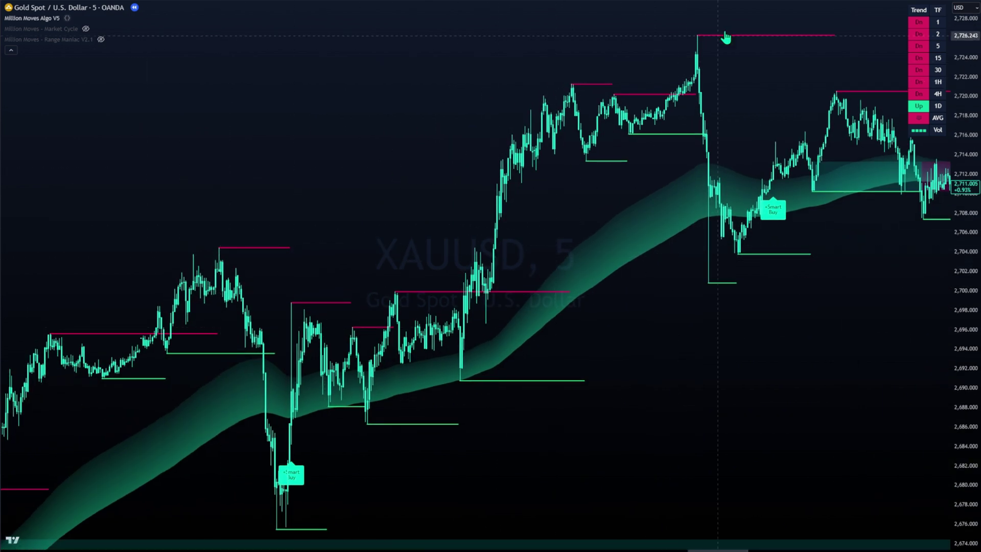
{"action": "left_click_drag", "start_coordinate": [696, 37], "coordinate": [587, 118]}
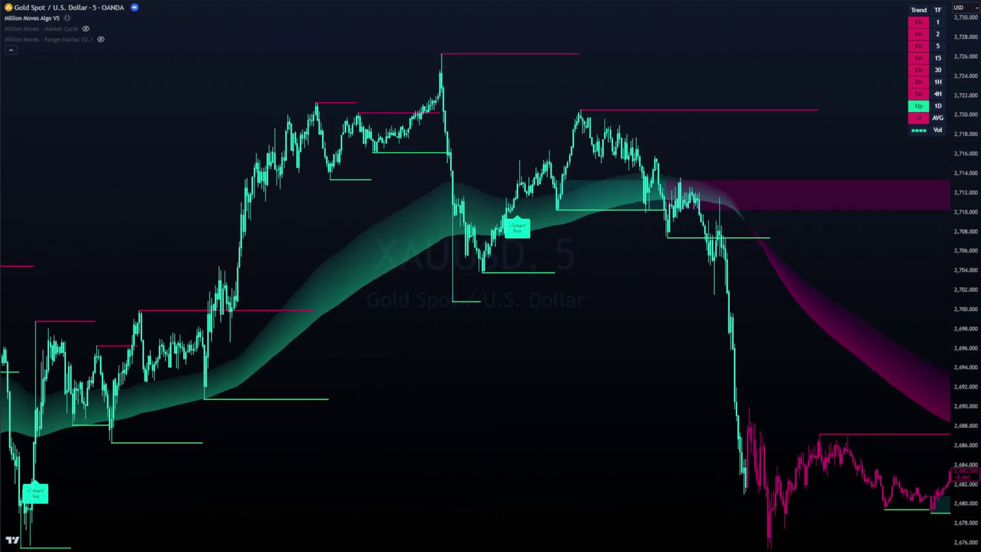
{"action": "left_click_drag", "start_coordinate": [705, 71], "coordinate": [833, 59]}
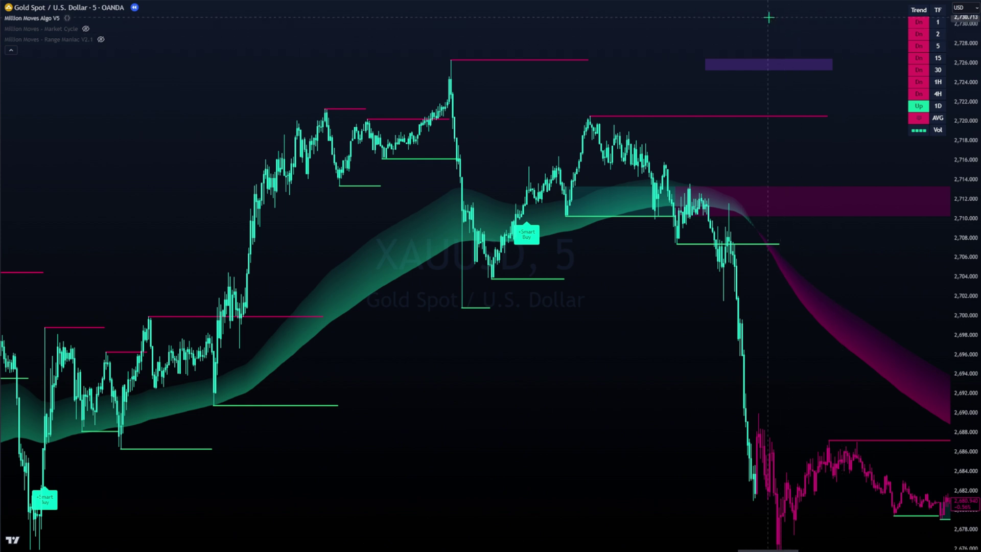
{"action": "left_click", "coordinate": [798, 62]}
{"action": "key", "text": "Delete"}
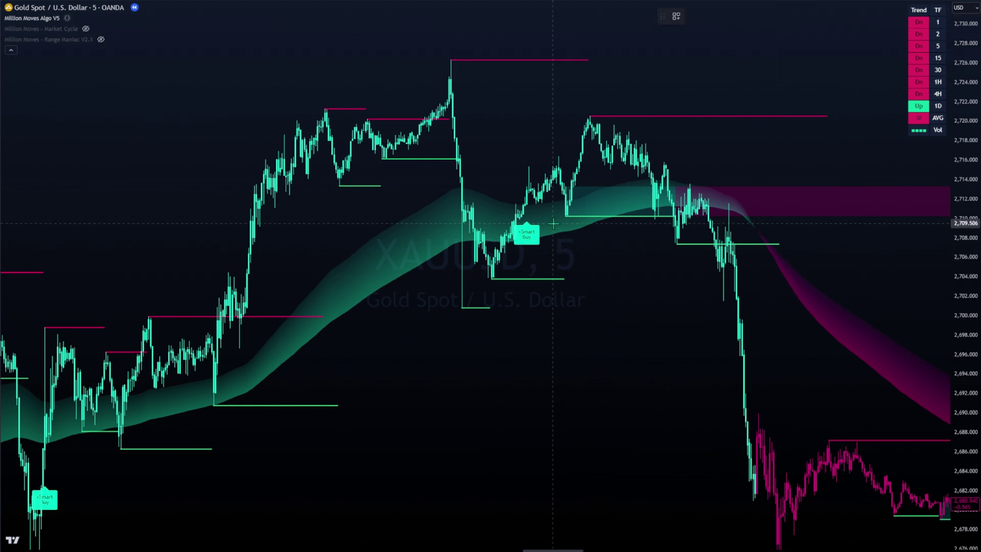
Underline the four green support lines around and below the +Smart Buy signal near 2,710 with freehand brush strokes.
{"action": "left_click_drag", "start_coordinate": [572, 217], "coordinate": [720, 212]}
{"action": "left_click_drag", "start_coordinate": [685, 246], "coordinate": [793, 241]}
{"action": "left_click_drag", "start_coordinate": [501, 278], "coordinate": [623, 281]}
{"action": "left_click_drag", "start_coordinate": [468, 303], "coordinate": [806, 308]}
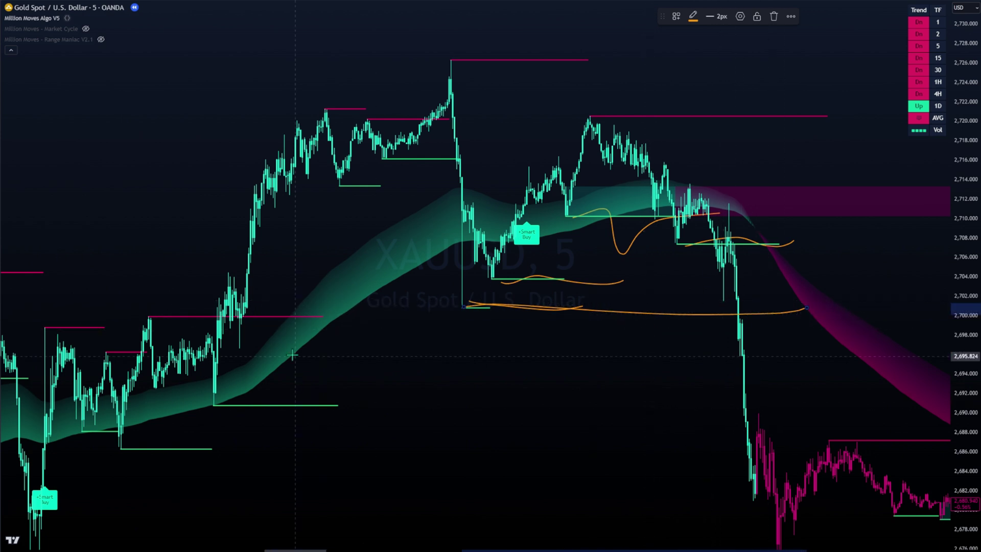
Trace the large rally and drop before the +Smart Buy signal, and circle the support line near 2,691 where the rally starts.
{"action": "mouse_move", "coordinate": [207, 378]}
{"action": "left_mouse_down"}
{"action": "mouse_move", "coordinate": [301, 166]}
{"action": "mouse_move", "coordinate": [458, 266]}
{"action": "left_mouse_up"}
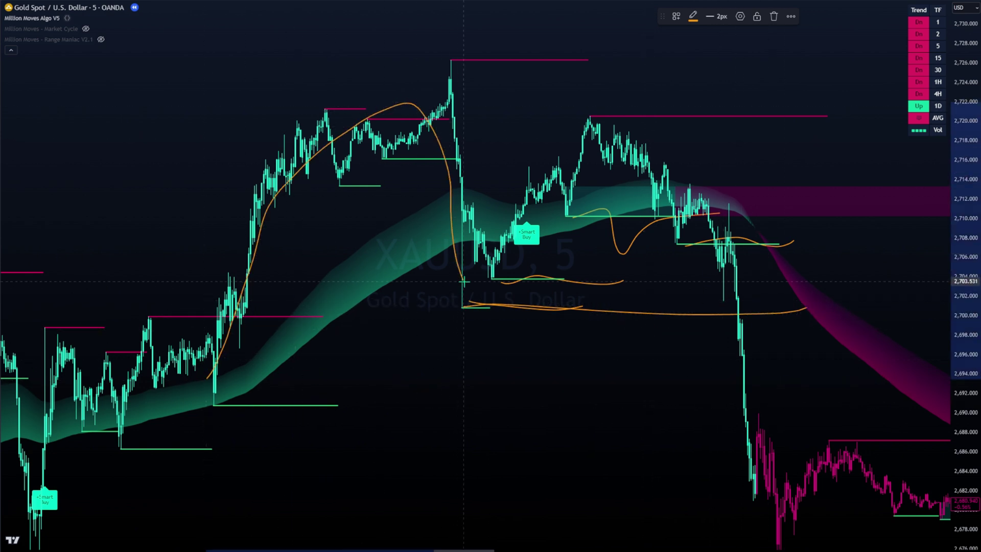
{"action": "mouse_move", "coordinate": [215, 406]}
{"action": "left_mouse_down"}
{"action": "mouse_move", "coordinate": [454, 411]}
{"action": "mouse_move", "coordinate": [190, 397]}
{"action": "left_mouse_up"}
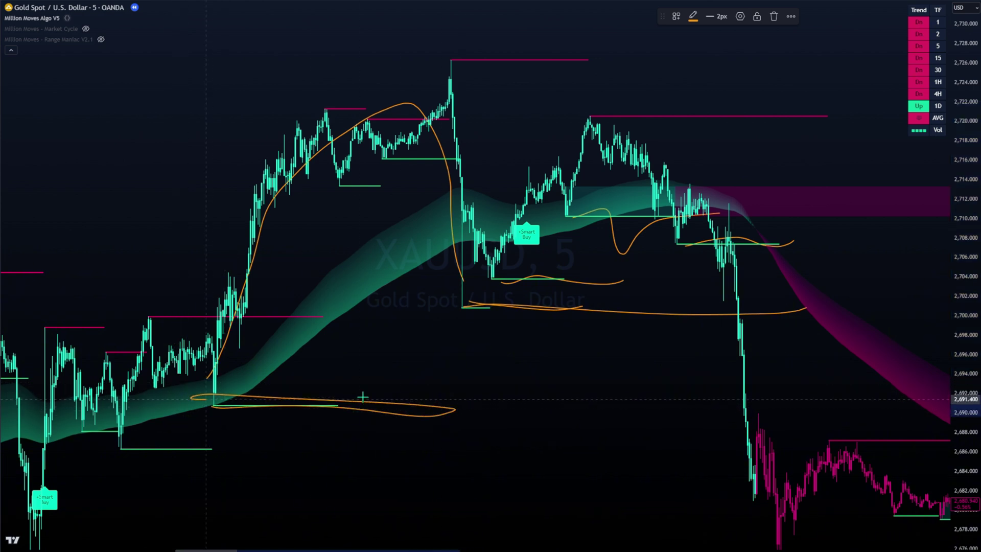
{"action": "left_click_drag", "start_coordinate": [362, 397], "coordinate": [445, 396]}
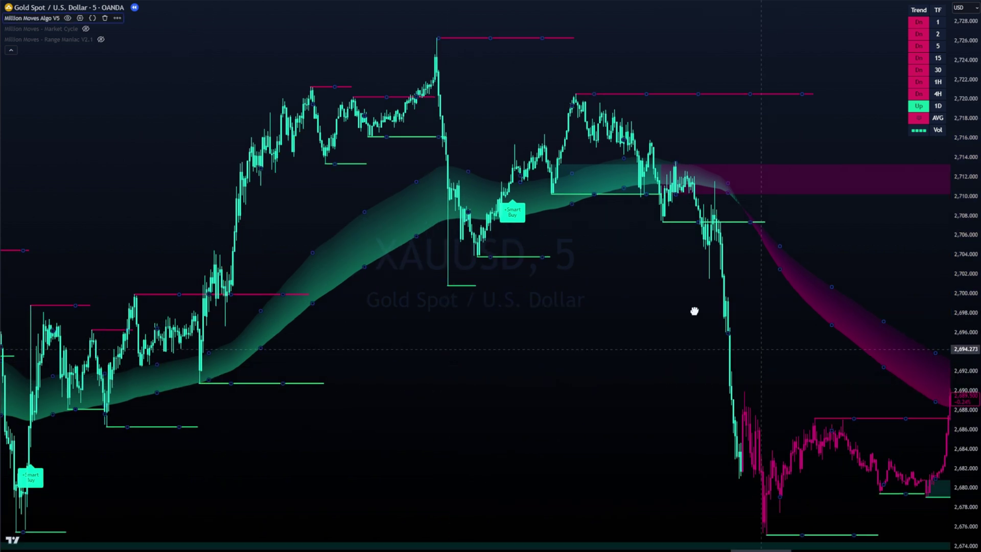
Set the Million Moves Algo V5 signals to All Signals and close the settings.
{"action": "mouse_move", "coordinate": [633, 309]}
{"action": "left_mouse_down"}
{"action": "mouse_move", "coordinate": [643, 255]}
{"action": "mouse_move", "coordinate": [661, 247]}
{"action": "mouse_move", "coordinate": [601, 202]}
{"action": "left_mouse_up"}
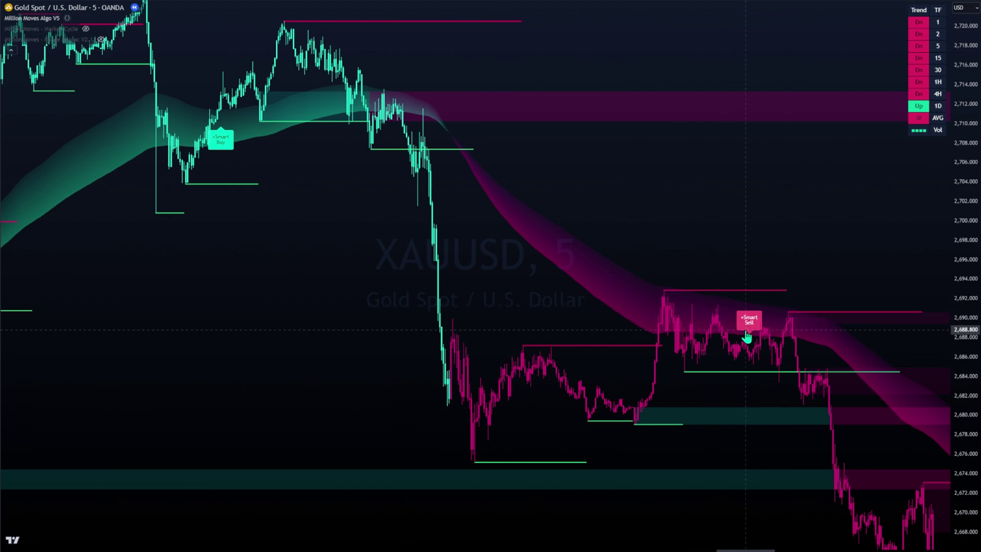
{"action": "left_click_drag", "start_coordinate": [811, 347], "coordinate": [617, 188]}
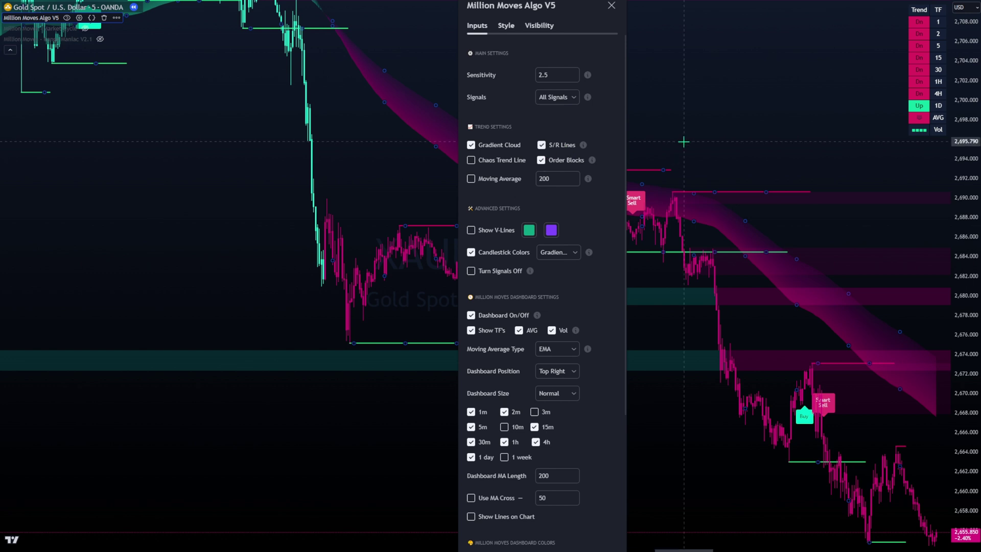
{"action": "key", "text": "Escape"}
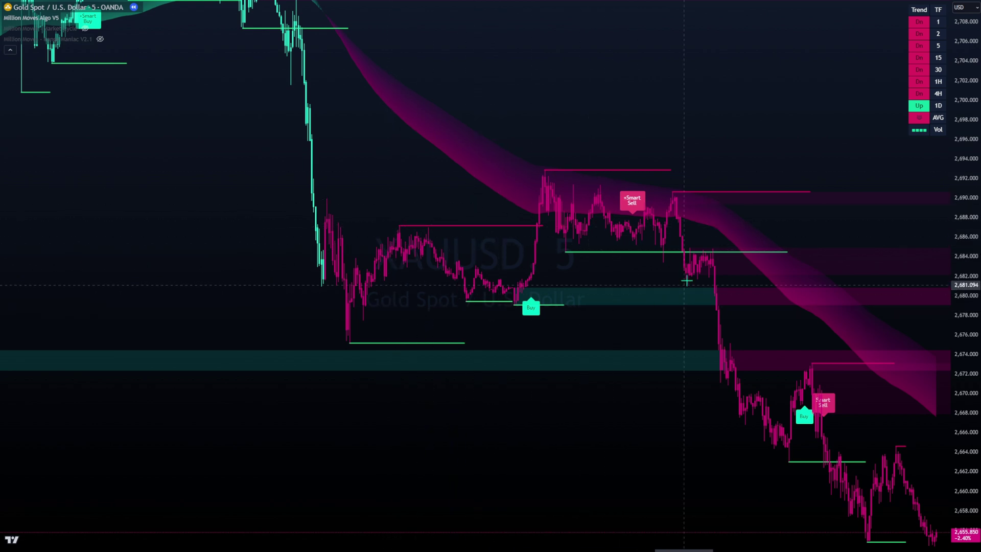
Place a long position at about 2,692.4 beside the Smart Sell label, with target 2,702.599 and stop 2,687.535.
{"action": "left_click_drag", "start_coordinate": [838, 438], "coordinate": [785, 273]}
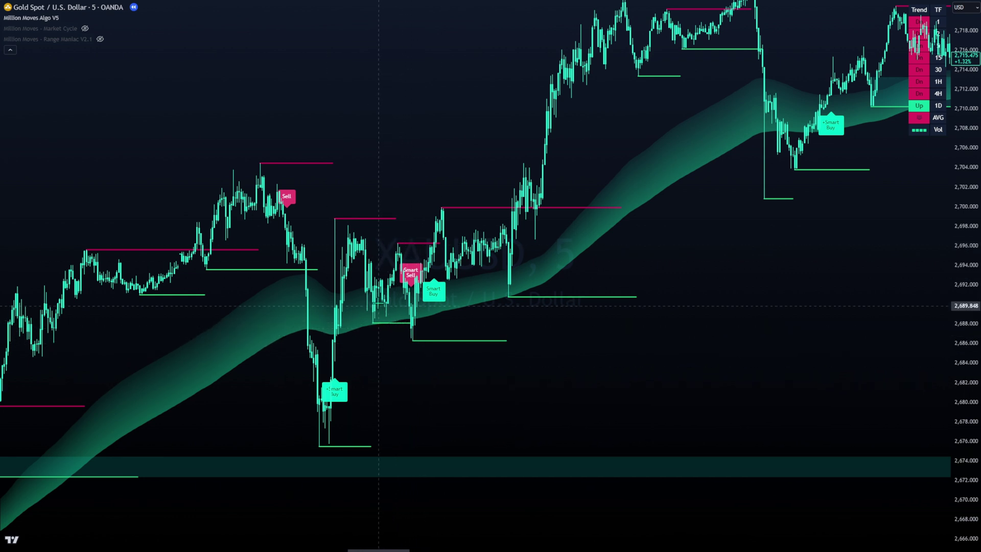
{"action": "left_click", "coordinate": [4, 84]}
{"action": "left_click", "coordinate": [23, 92]}
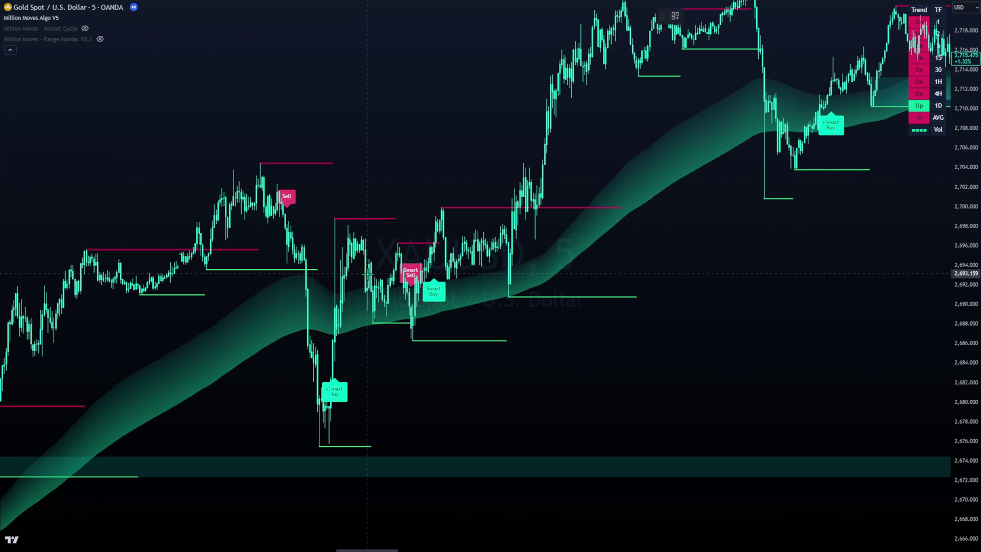
{"action": "left_click", "coordinate": [380, 281]}
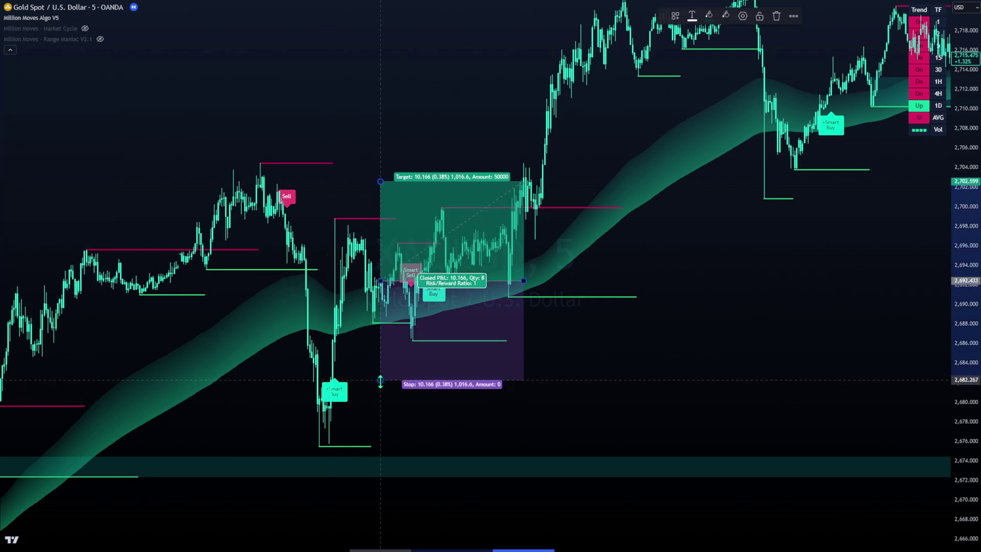
{"action": "left_click_drag", "start_coordinate": [380, 381], "coordinate": [325, 328]}
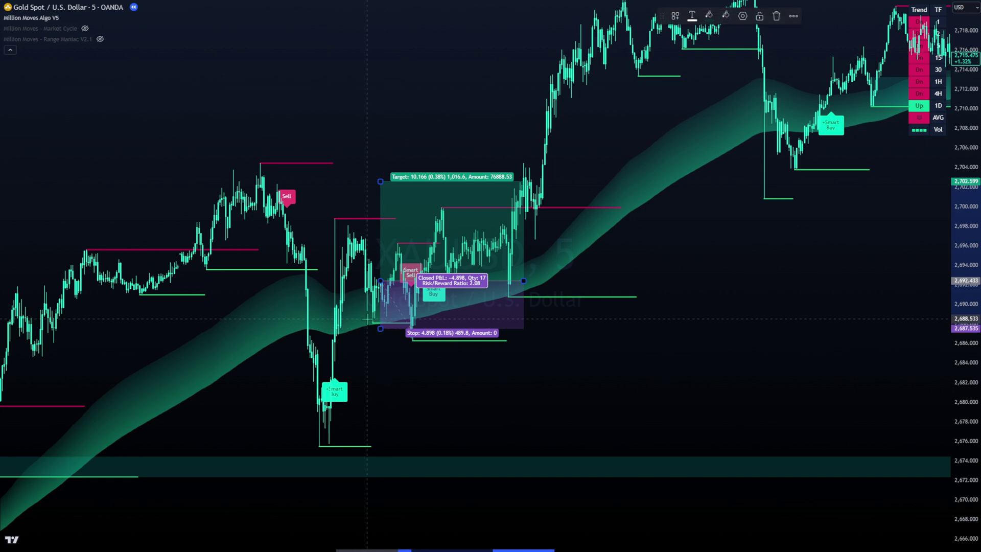
Delete the long position from the chart.
{"action": "left_click", "coordinate": [362, 319]}
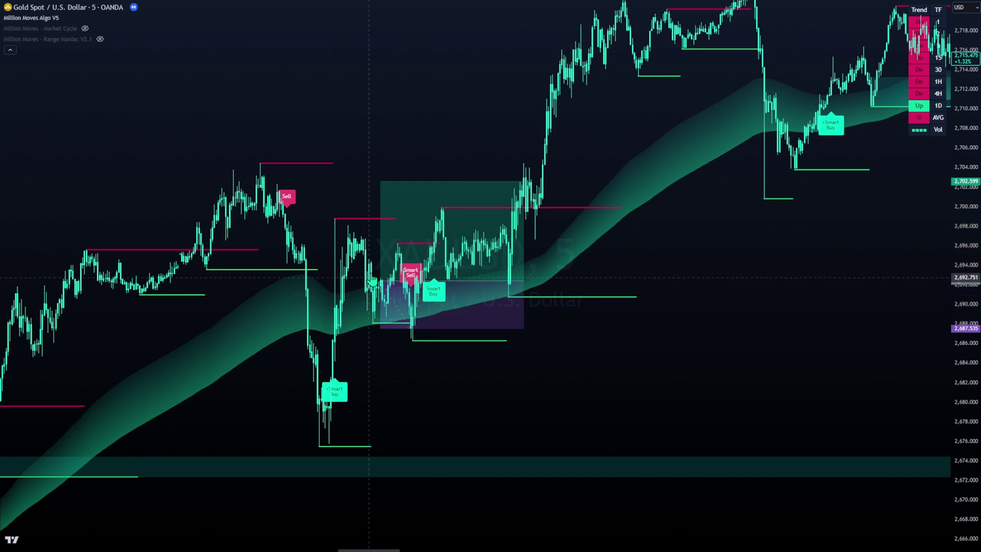
{"action": "left_click", "coordinate": [458, 319]}
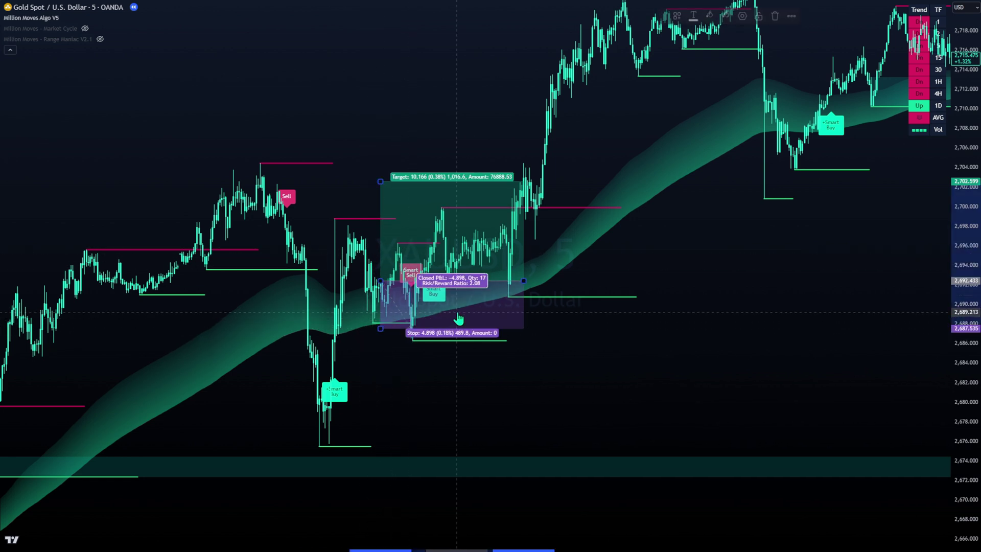
{"action": "key", "text": "Delete"}
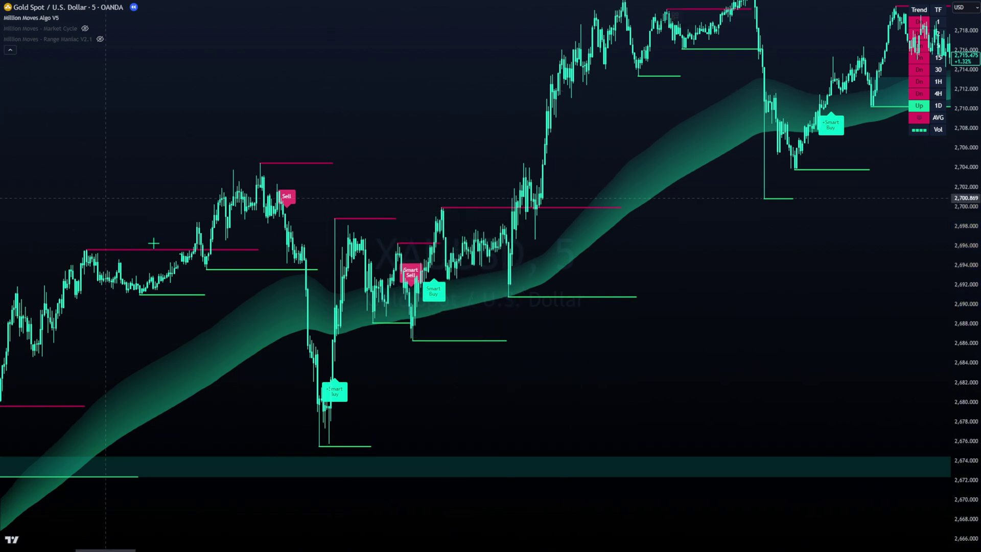
Underline the rising green support lines through the uptrend with brush strokes, trace the sharp drop and sketch the upward slope beside the rally.
{"action": "left_click_drag", "start_coordinate": [337, 442], "coordinate": [440, 443]}
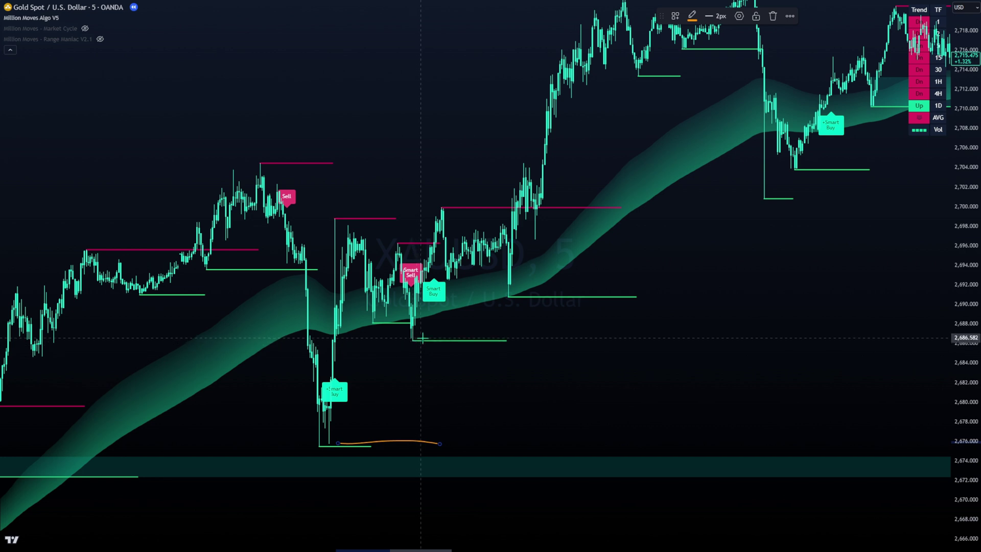
{"action": "left_click_drag", "start_coordinate": [428, 337], "coordinate": [611, 333]}
{"action": "left_click_drag", "start_coordinate": [514, 296], "coordinate": [695, 289]}
{"action": "left_click_drag", "start_coordinate": [768, 194], "coordinate": [838, 195]}
{"action": "mouse_move", "coordinate": [654, 75]}
{"action": "left_mouse_down"}
{"action": "mouse_move", "coordinate": [701, 76]}
{"action": "mouse_move", "coordinate": [746, 46]}
{"action": "mouse_move", "coordinate": [763, 138]}
{"action": "left_mouse_up"}
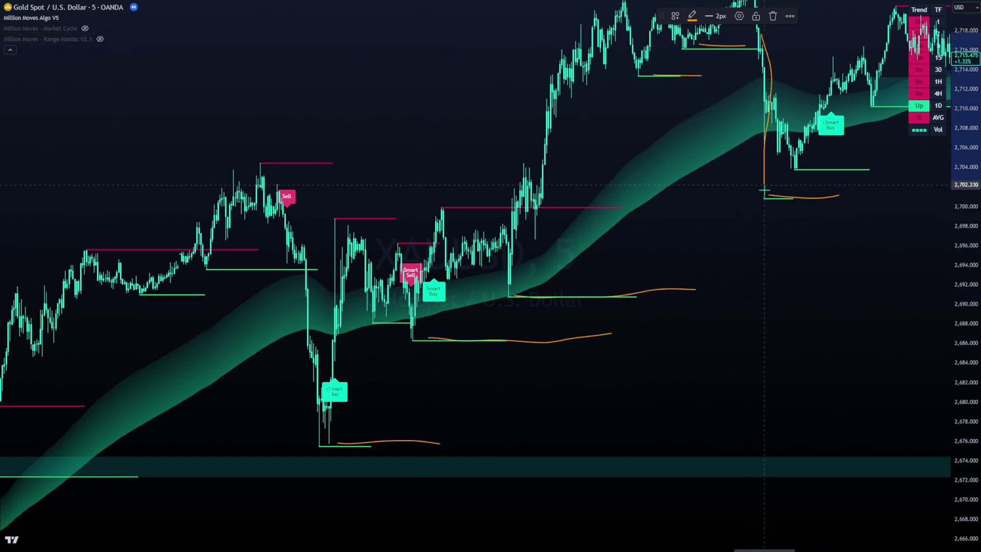
{"action": "left_click_drag", "start_coordinate": [593, 128], "coordinate": [669, 79]}
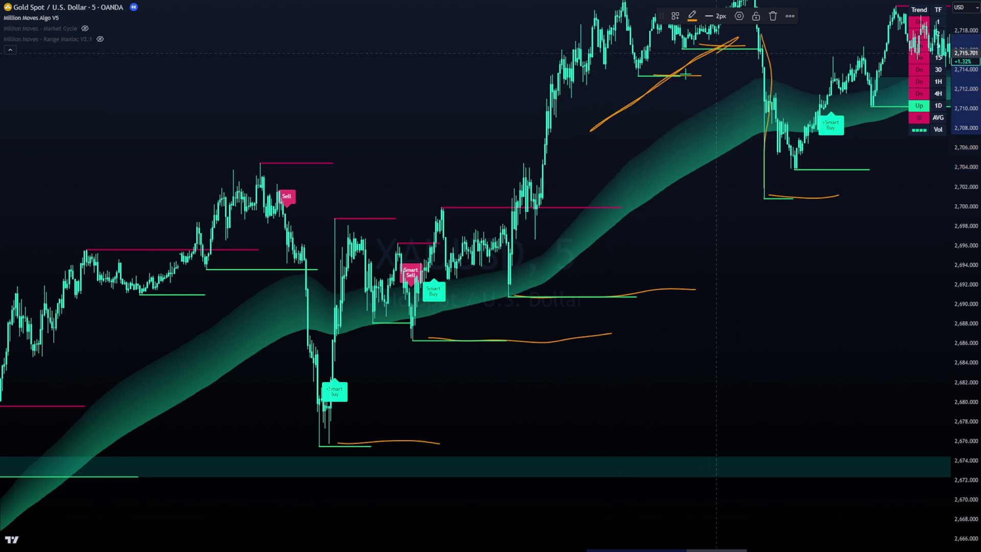
{"action": "left_click_drag", "start_coordinate": [631, 116], "coordinate": [746, 41]}
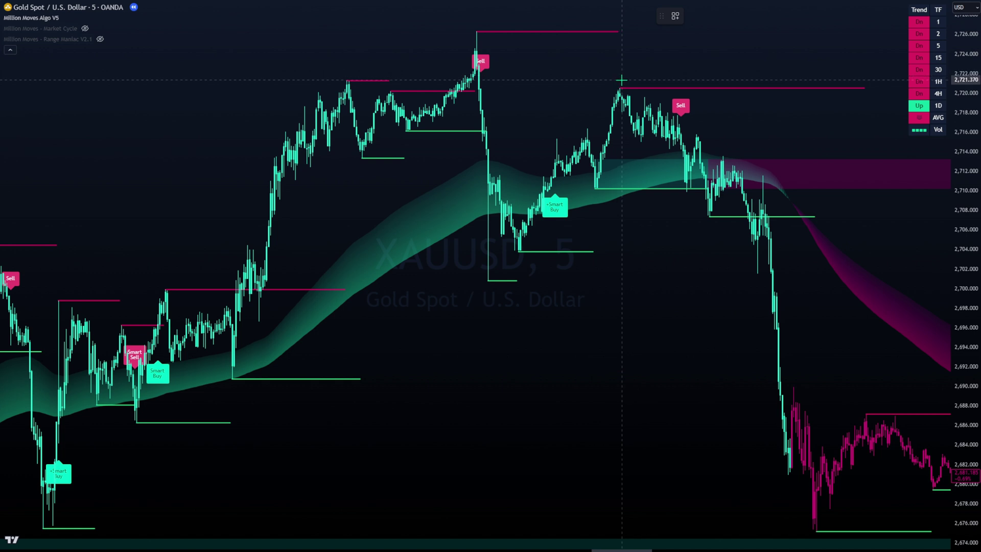
Mark the two resistance lines at the uptrend's highs, the price swing between them and the support lines below with brush strokes.
{"action": "left_click_drag", "start_coordinate": [478, 31], "coordinate": [652, 29]}
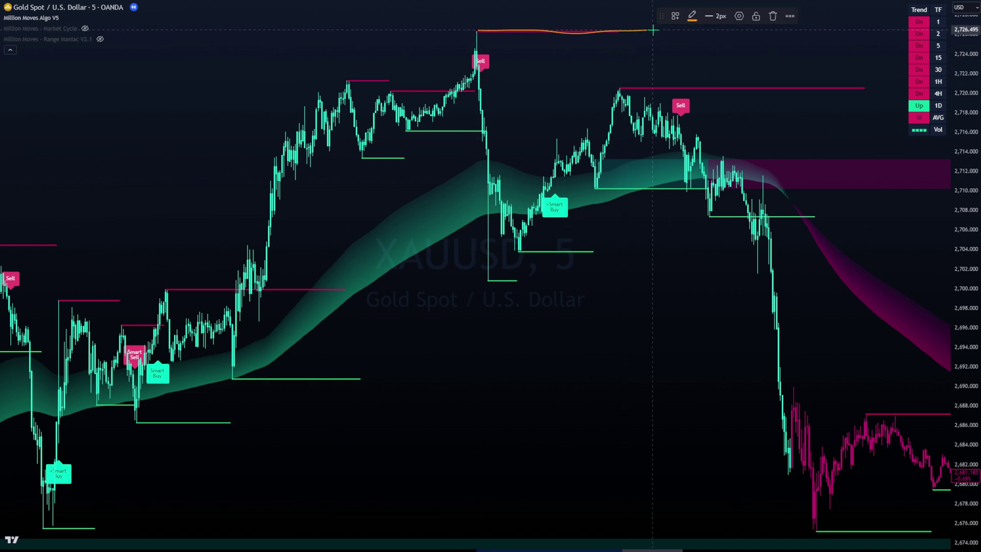
{"action": "mouse_move", "coordinate": [484, 131]}
{"action": "left_mouse_down"}
{"action": "mouse_move", "coordinate": [526, 268]}
{"action": "mouse_move", "coordinate": [568, 83]}
{"action": "left_mouse_up"}
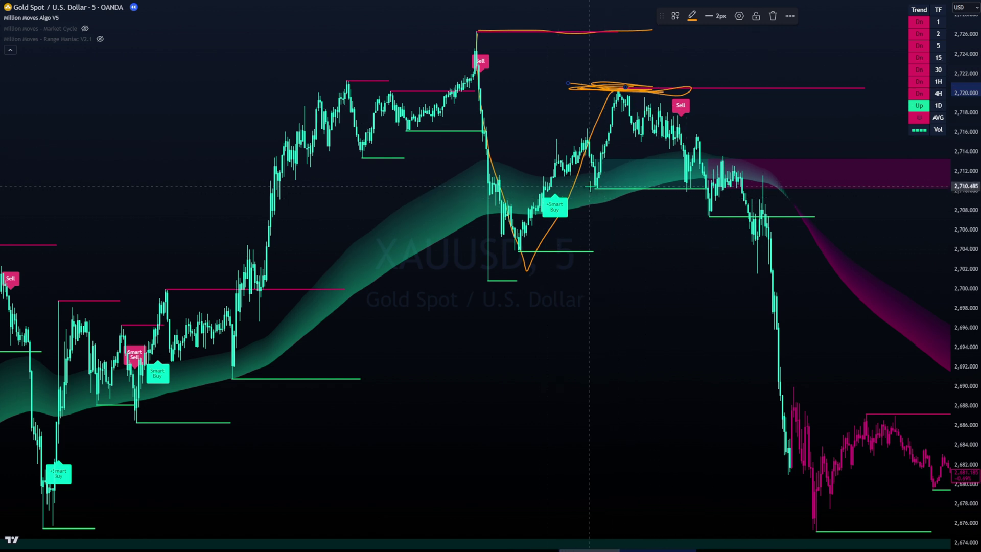
{"action": "left_click_drag", "start_coordinate": [593, 186], "coordinate": [682, 182]}
{"action": "left_click_drag", "start_coordinate": [521, 250], "coordinate": [633, 248]}
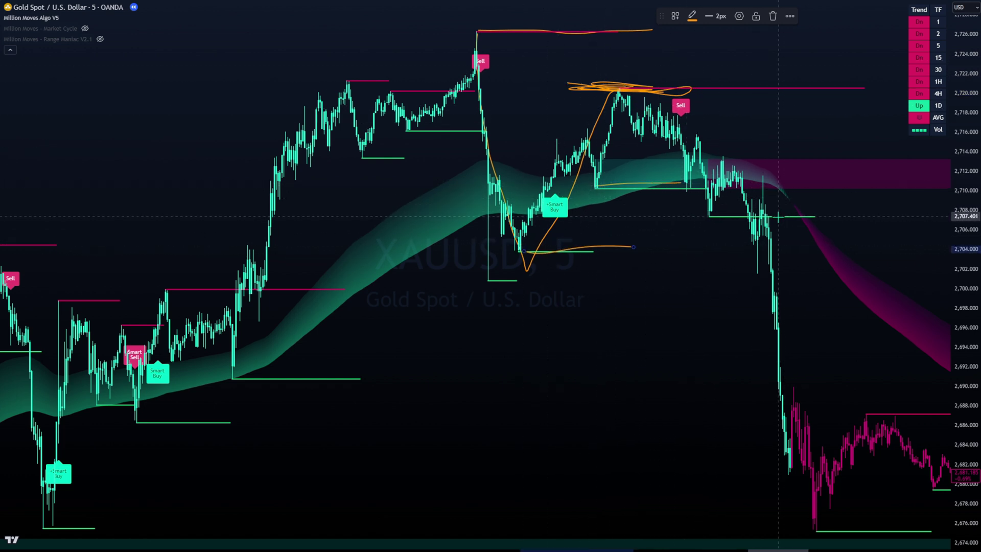
{"action": "left_click_drag", "start_coordinate": [518, 251], "coordinate": [793, 251]}
{"action": "left_click_drag", "start_coordinate": [486, 280], "coordinate": [846, 285]}
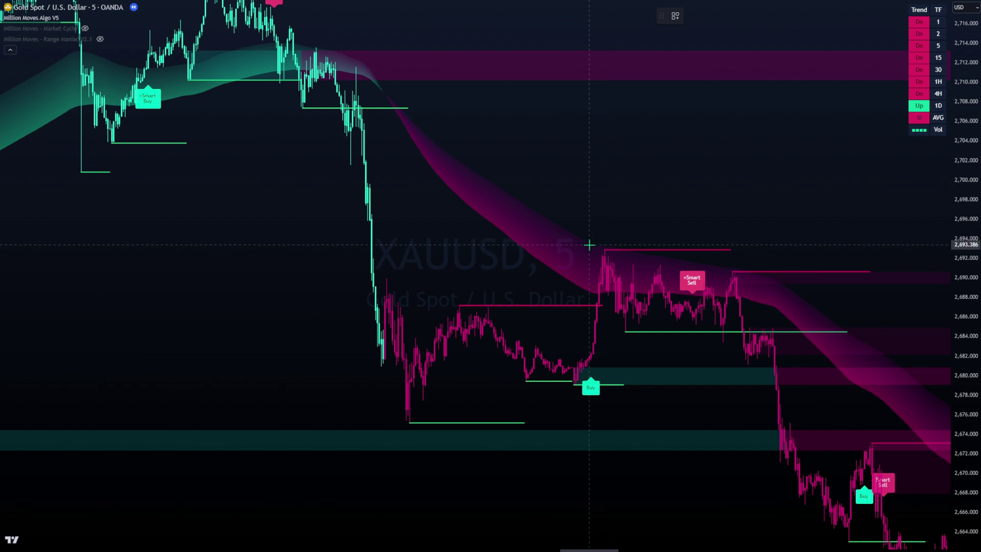
Mark the resistance line near 2,687 and the rally breaking through it with brush strokes, and delete the strokes.
{"action": "left_click_drag", "start_coordinate": [458, 306], "coordinate": [603, 307]}
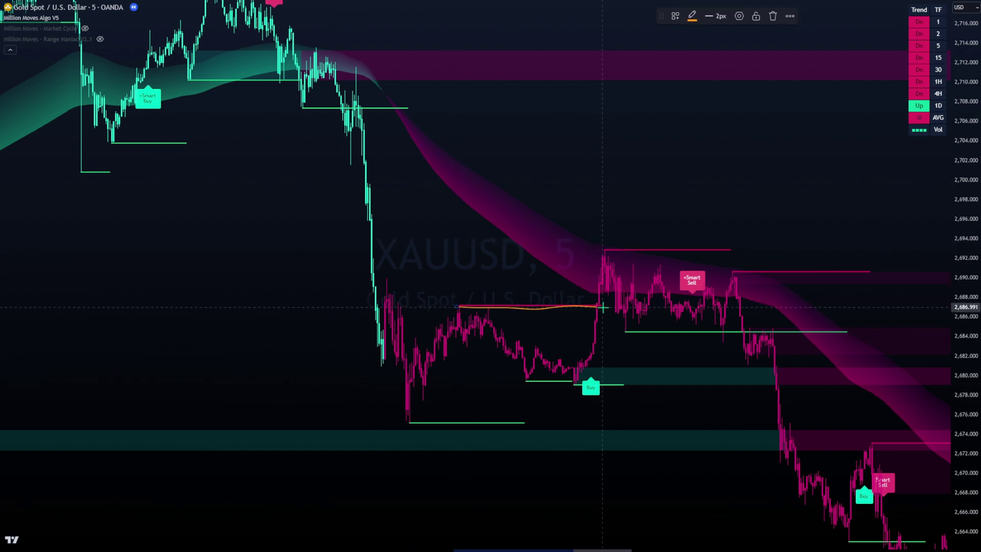
{"action": "left_click_drag", "start_coordinate": [578, 365], "coordinate": [600, 262]}
{"action": "mouse_move", "coordinate": [629, 308]}
{"action": "left_mouse_down"}
{"action": "mouse_move", "coordinate": [470, 305]}
{"action": "mouse_move", "coordinate": [555, 306]}
{"action": "mouse_move", "coordinate": [497, 312]}
{"action": "left_mouse_up"}
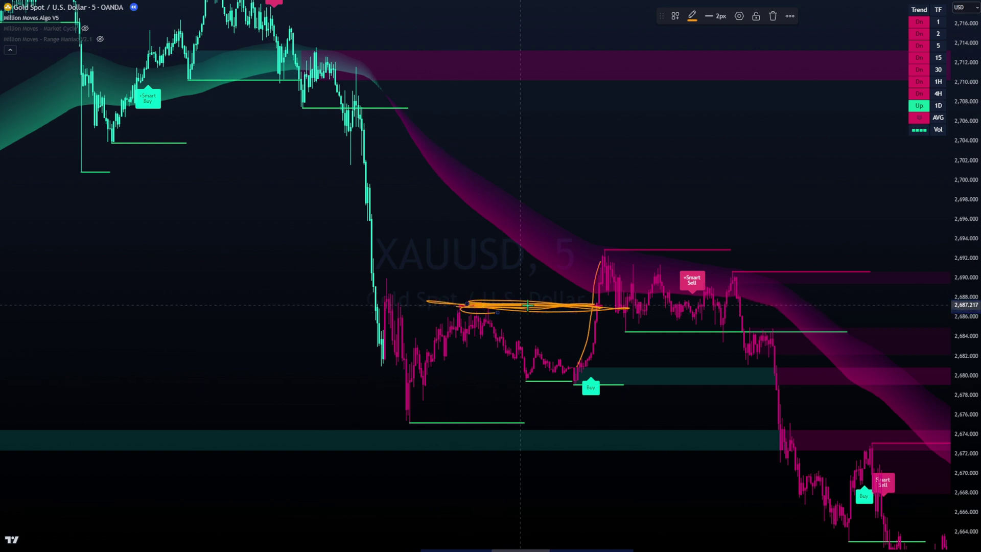
{"action": "key", "text": "Delete"}
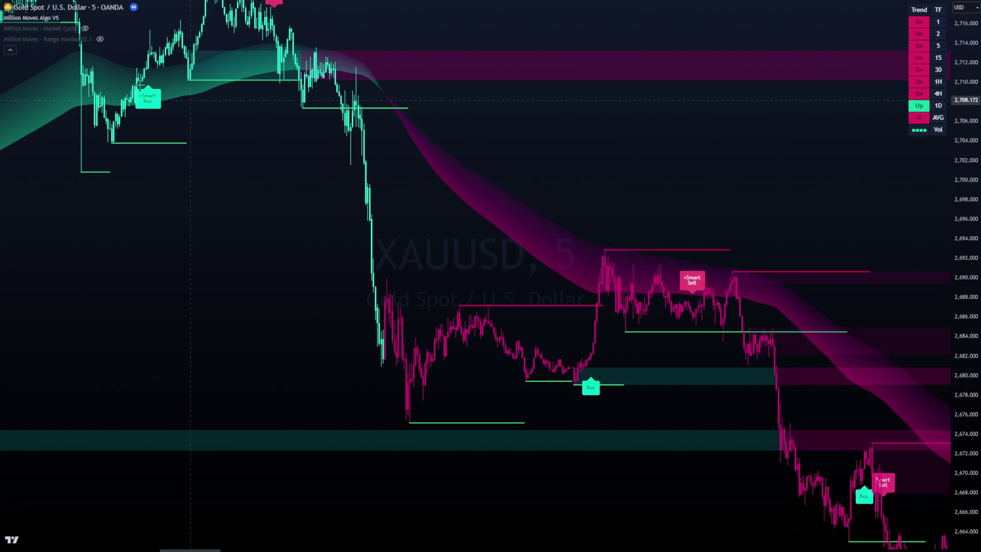
Mark the resistance lines on both sides of the +Smart Sell signal and sketch a breakout above them with freehand strokes.
{"action": "left_click_drag", "start_coordinate": [707, 285], "coordinate": [579, 158]}
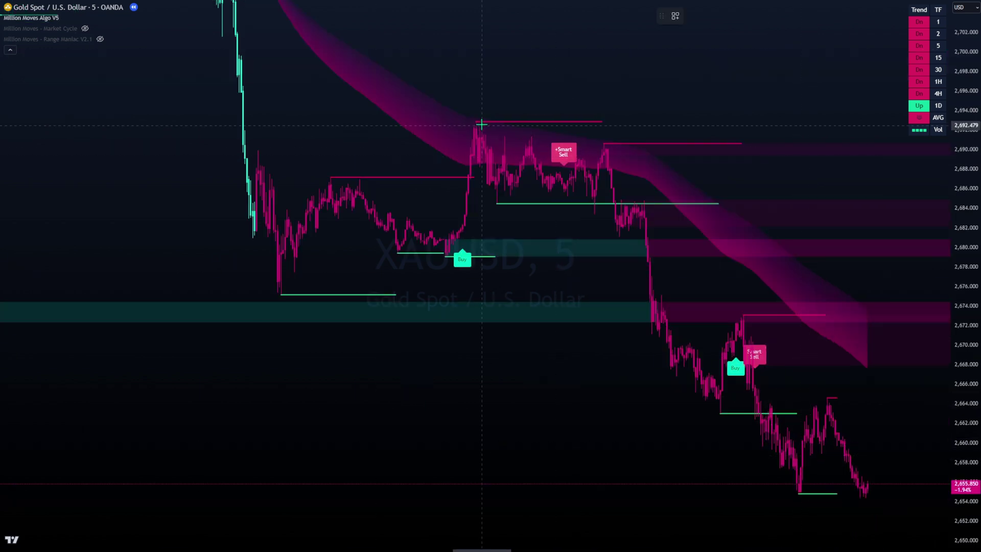
{"action": "mouse_move", "coordinate": [472, 122]}
{"action": "left_mouse_down"}
{"action": "mouse_move", "coordinate": [626, 126]}
{"action": "mouse_move", "coordinate": [713, 147]}
{"action": "left_mouse_up"}
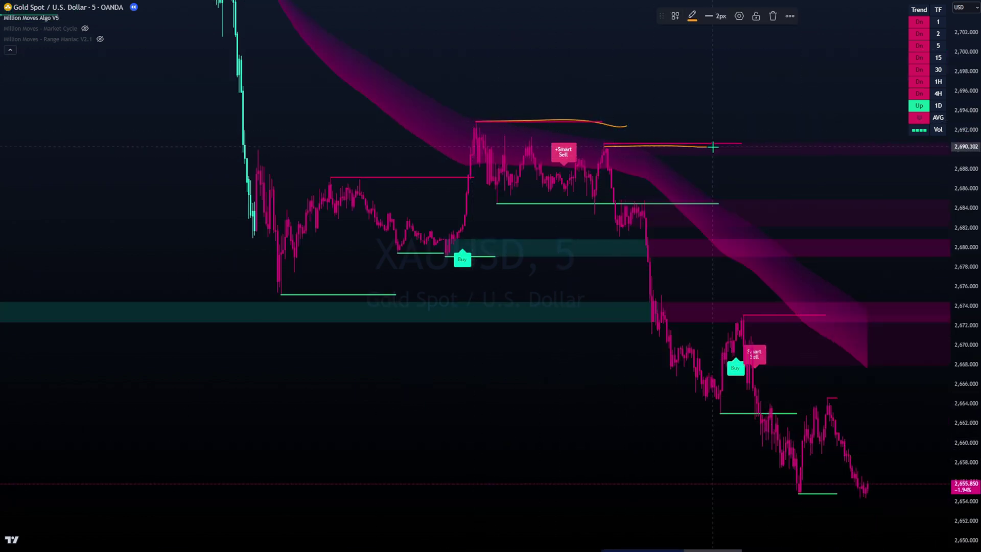
{"action": "left_click_drag", "start_coordinate": [609, 153], "coordinate": [624, 98]}
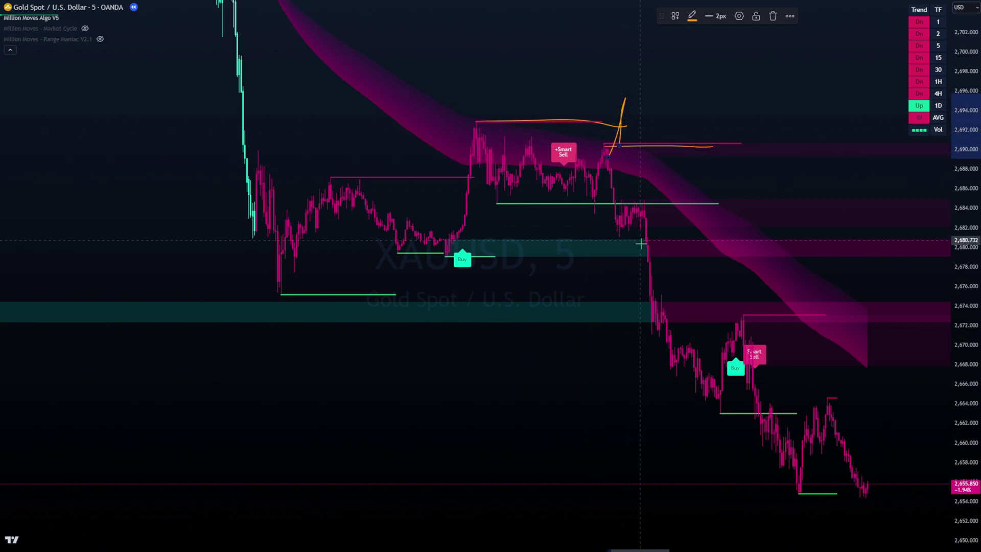
{"action": "left_click_drag", "start_coordinate": [612, 144], "coordinate": [642, 139]}
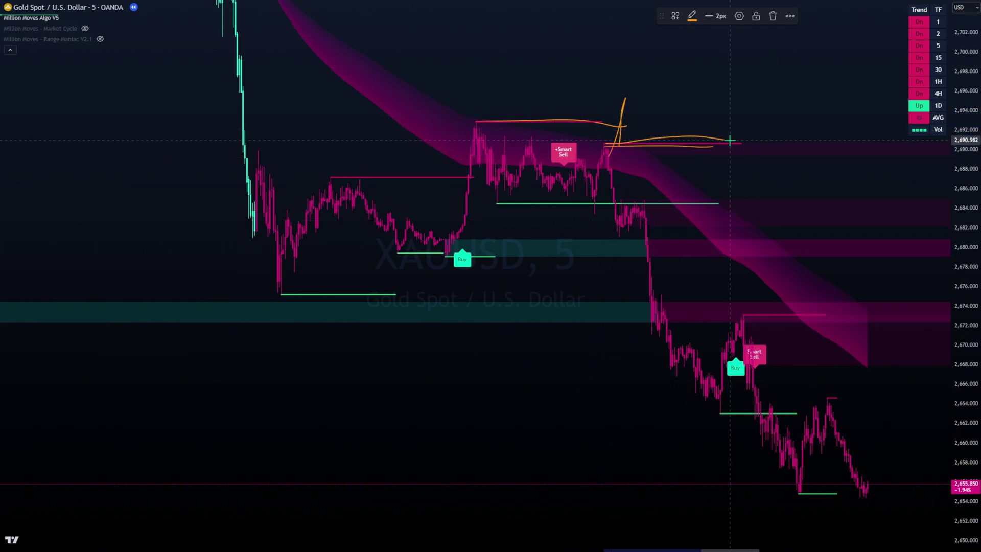
{"action": "left_click", "coordinate": [605, 145]}
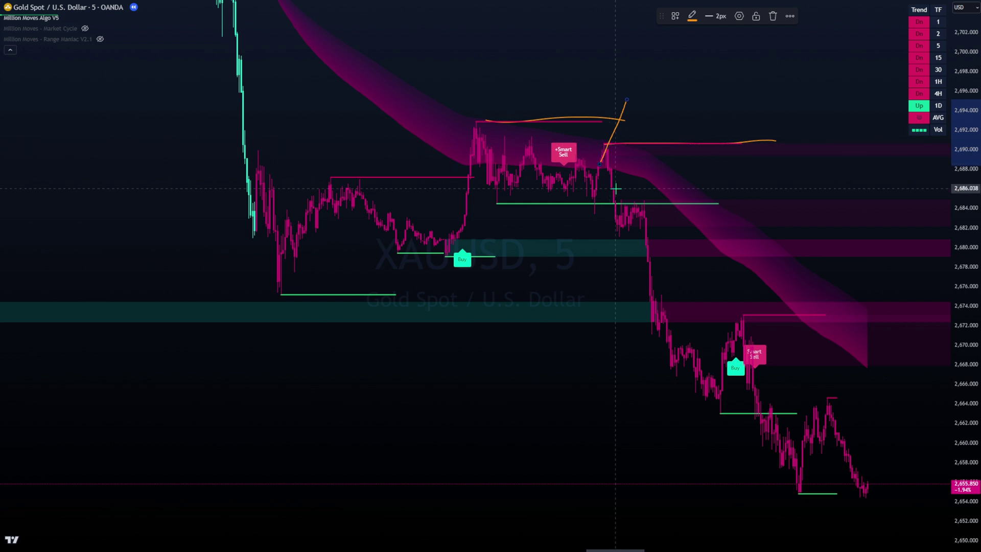
Sketch a hypothetical trend reversal from the low near 2,682, with a rally, a higher-low pullback and a second rise.
{"action": "mouse_move", "coordinate": [617, 217]}
{"action": "left_mouse_down"}
{"action": "mouse_move", "coordinate": [636, 228]}
{"action": "mouse_move", "coordinate": [675, 182]}
{"action": "mouse_move", "coordinate": [698, 108]}
{"action": "mouse_move", "coordinate": [724, 173]}
{"action": "mouse_move", "coordinate": [814, 166]}
{"action": "left_mouse_up"}
{"action": "left_click_drag", "start_coordinate": [728, 167], "coordinate": [797, 24]}
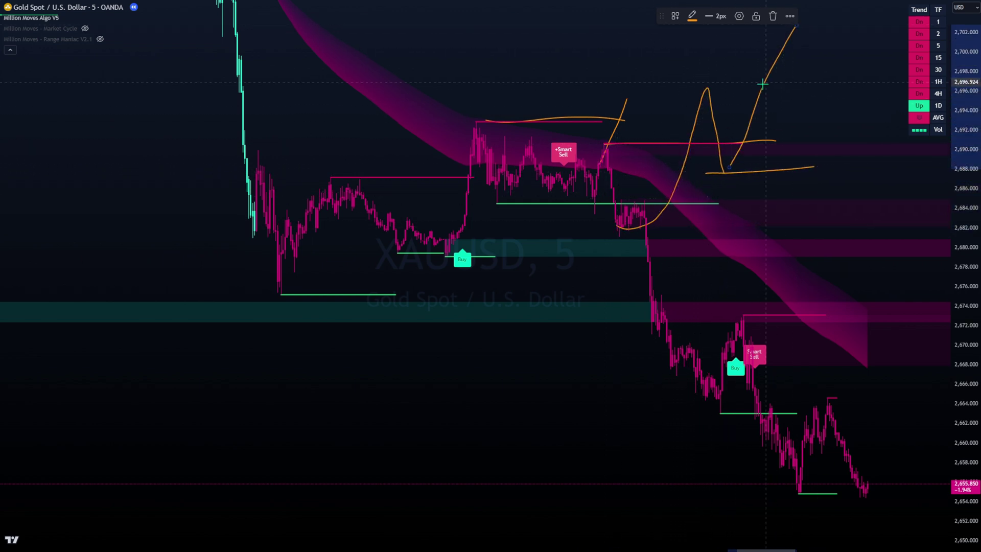
Trace the actual decline after the +Smart Sell signal and mark the two successively lower resistance levels with brush strokes.
{"action": "left_click_drag", "start_coordinate": [603, 138], "coordinate": [723, 410]}
{"action": "left_click_drag", "start_coordinate": [724, 309], "coordinate": [870, 310]}
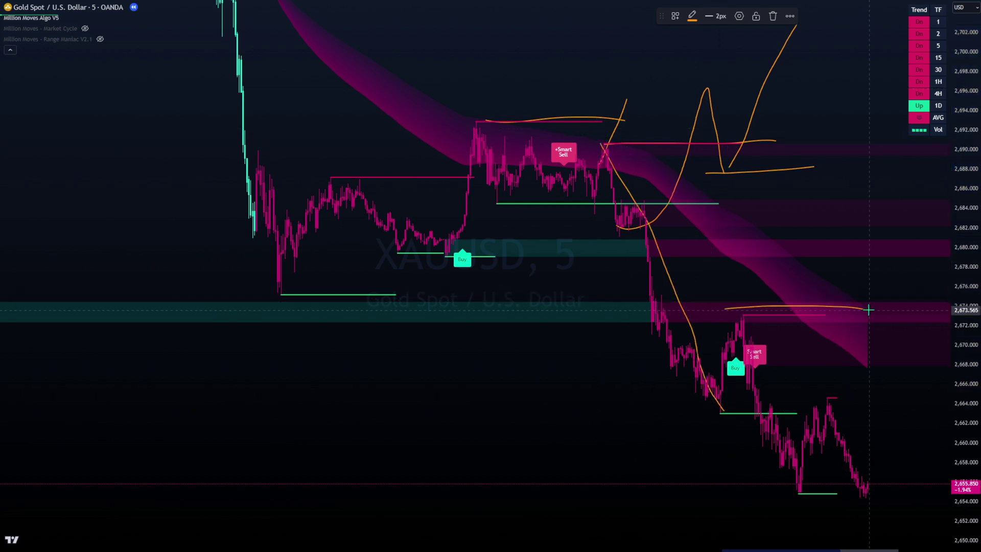
{"action": "left_click_drag", "start_coordinate": [815, 399], "coordinate": [891, 394]}
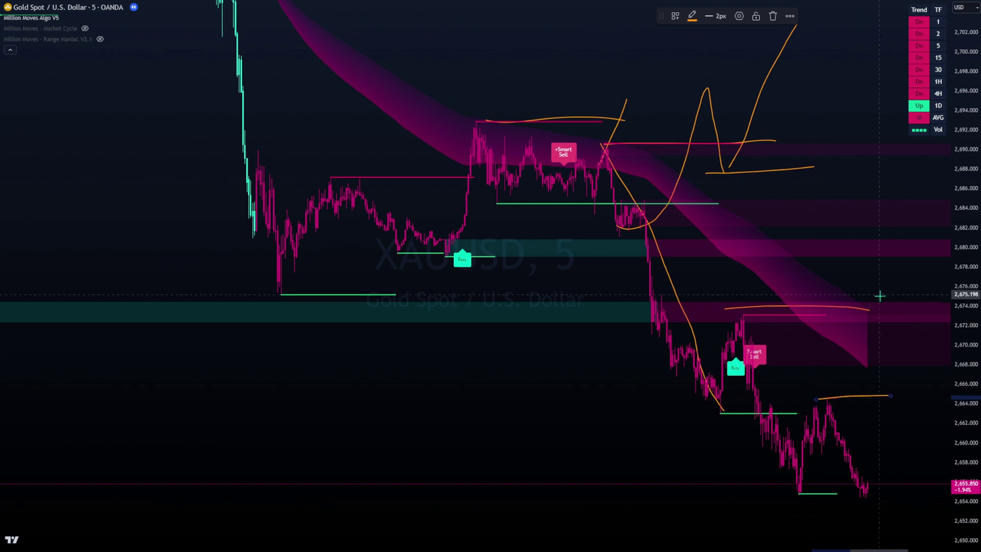
Enable the Chaos Trend Line, disable S/R Lines and Candlestick Colors, and examine the line's flat and rising stretches.
{"action": "mouse_move", "coordinate": [19, 27]}
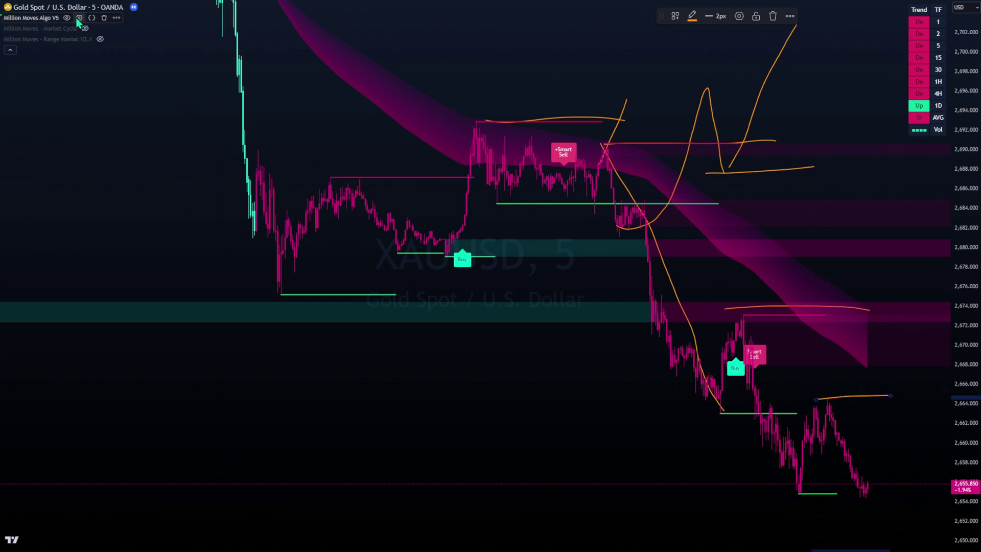
{"action": "left_click", "coordinate": [78, 17]}
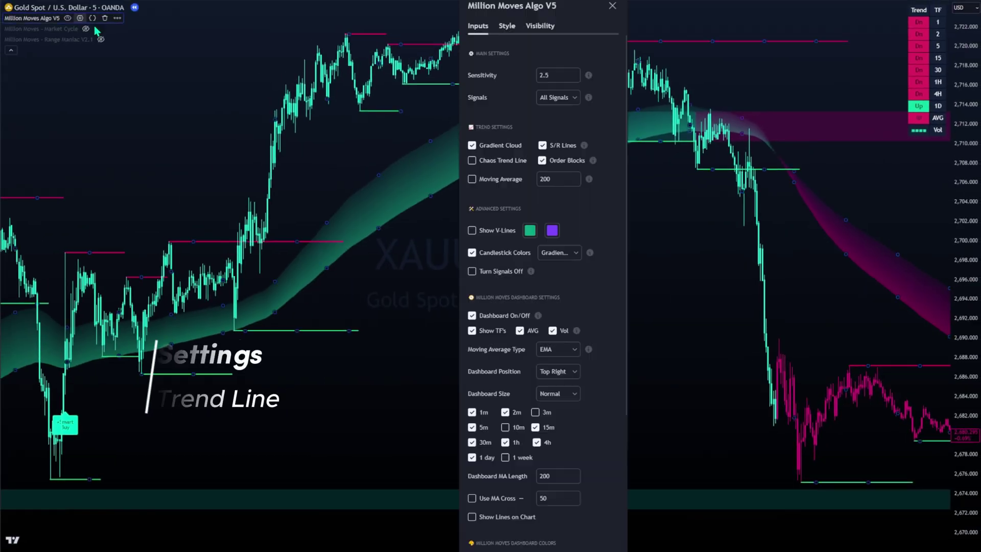
{"action": "left_click", "coordinate": [487, 161]}
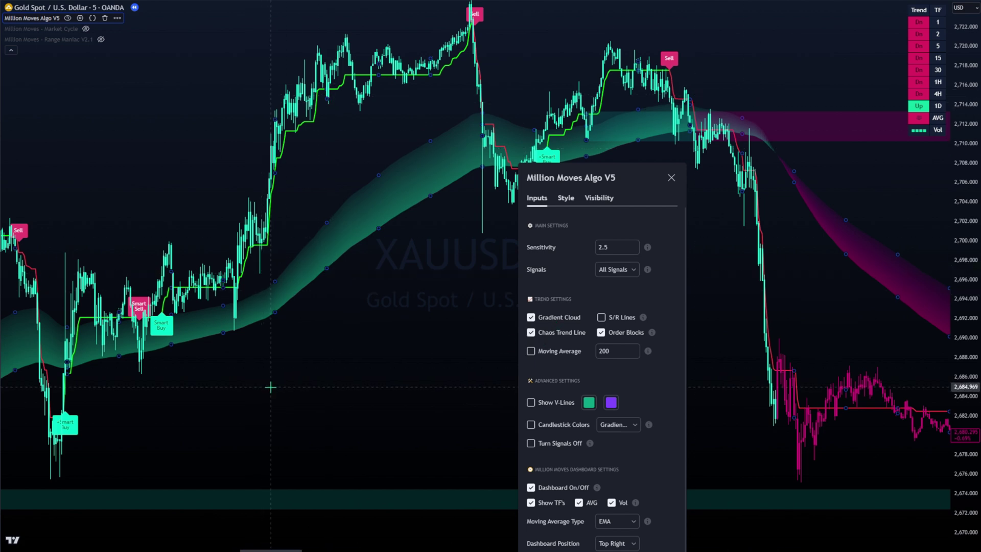
{"action": "key", "text": "Escape"}
{"action": "scroll", "coordinate": [532, 416], "scroll_direction": "up", "scroll_amount": 5}
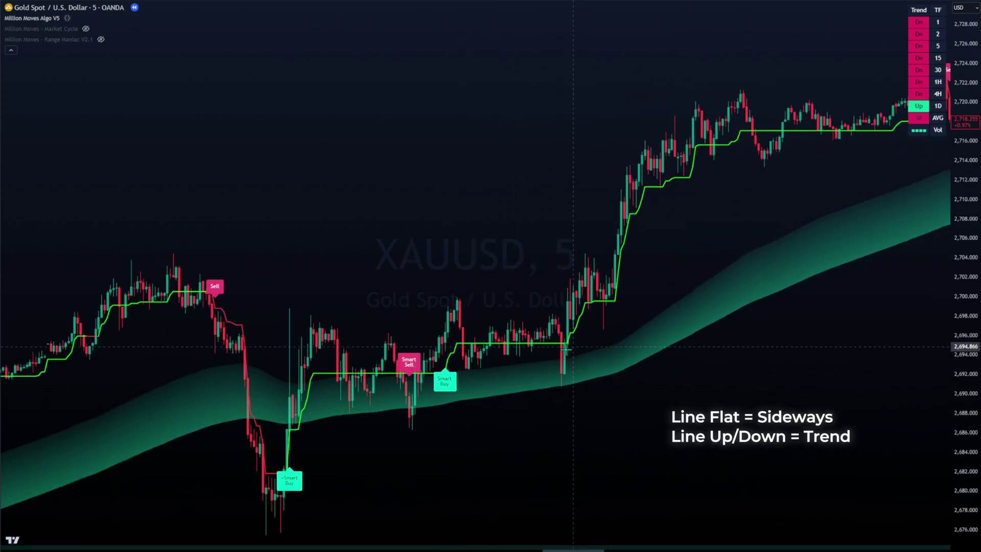
{"action": "scroll", "coordinate": [573, 347], "scroll_direction": "up", "scroll_amount": 3}
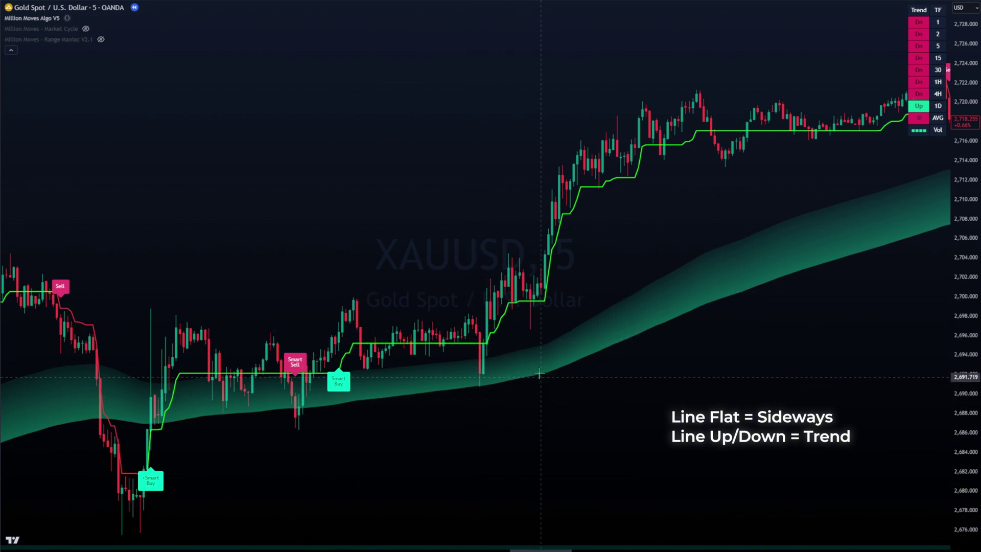
{"action": "scroll", "coordinate": [682, 209], "scroll_direction": "right", "scroll_amount": 5}
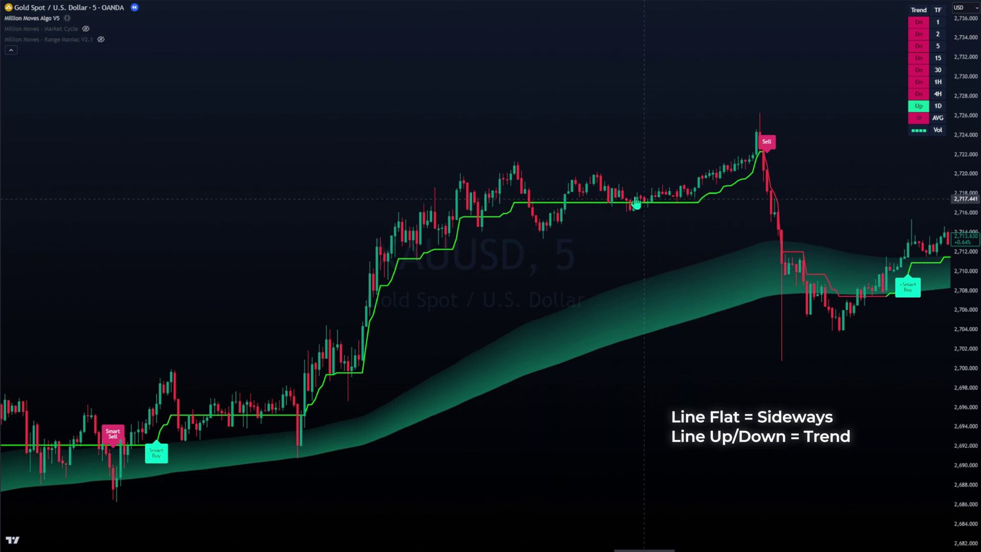
Turn off the Chaos Trend Line in the Million Moves Algo V5 inputs and keep Order Blocks enabled.
{"action": "mouse_move", "coordinate": [25, 21]}
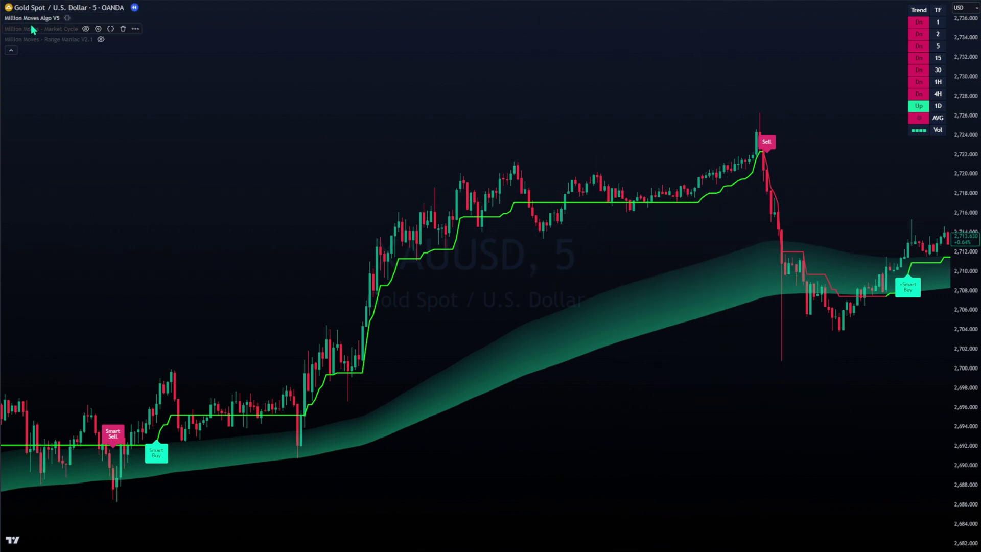
{"action": "left_click", "coordinate": [80, 18]}
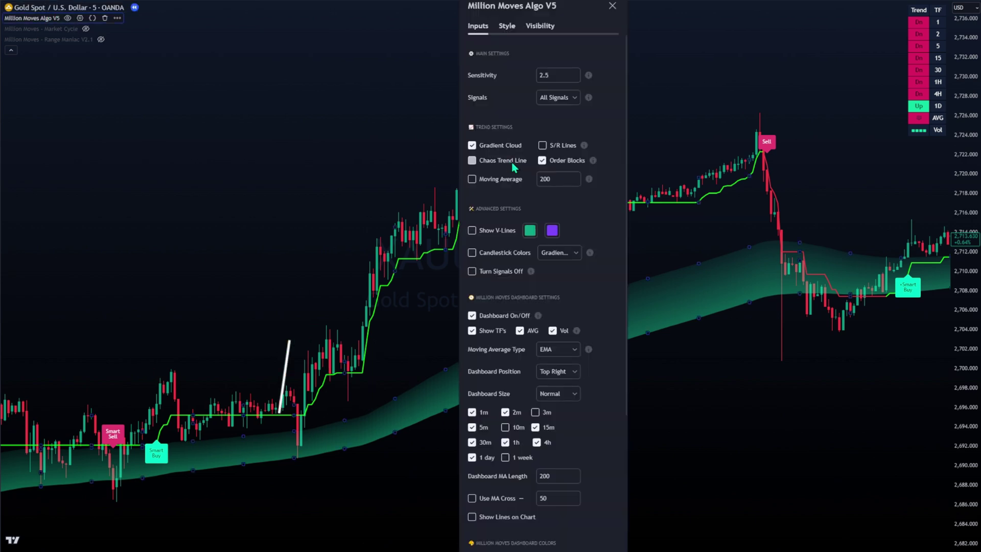
{"action": "left_click", "coordinate": [541, 161]}
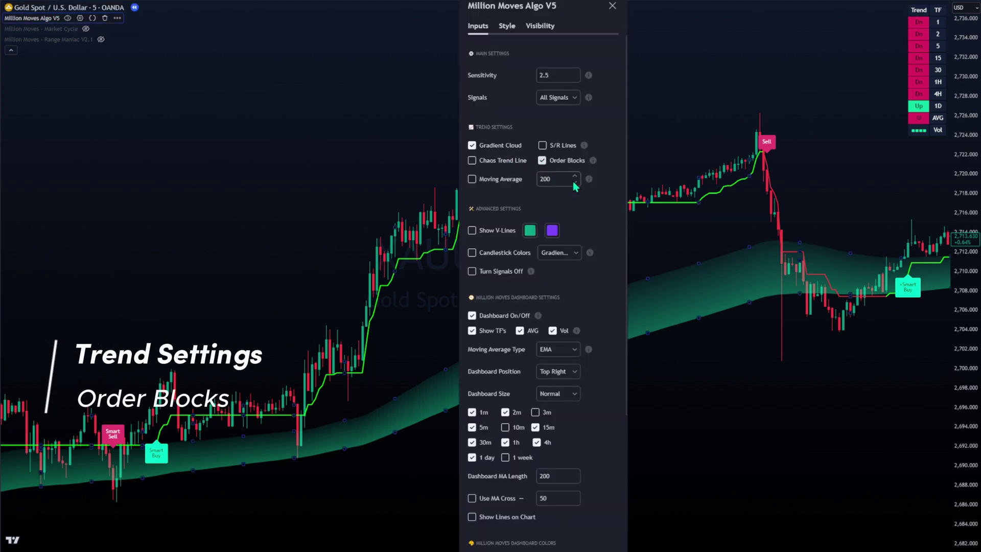
{"action": "key", "text": "Escape"}
Sketch a hypothetical bounce off the green order block near 2,680 with a freehand curve rising above the cloud.
{"action": "left_click_drag", "start_coordinate": [779, 337], "coordinate": [409, 327]}
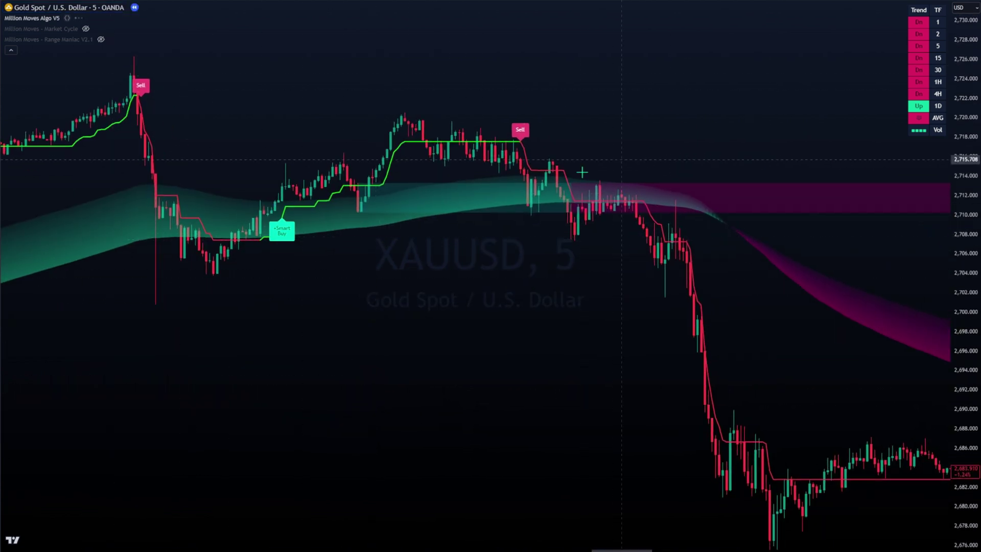
{"action": "left_click_drag", "start_coordinate": [757, 302], "coordinate": [317, 247]}
{"action": "left_click_drag", "start_coordinate": [842, 373], "coordinate": [537, 364]}
{"action": "scroll", "coordinate": [873, 374], "scroll_direction": "down", "scroll_amount": 3}
{"action": "left_click_drag", "start_coordinate": [663, 473], "coordinate": [477, 330]}
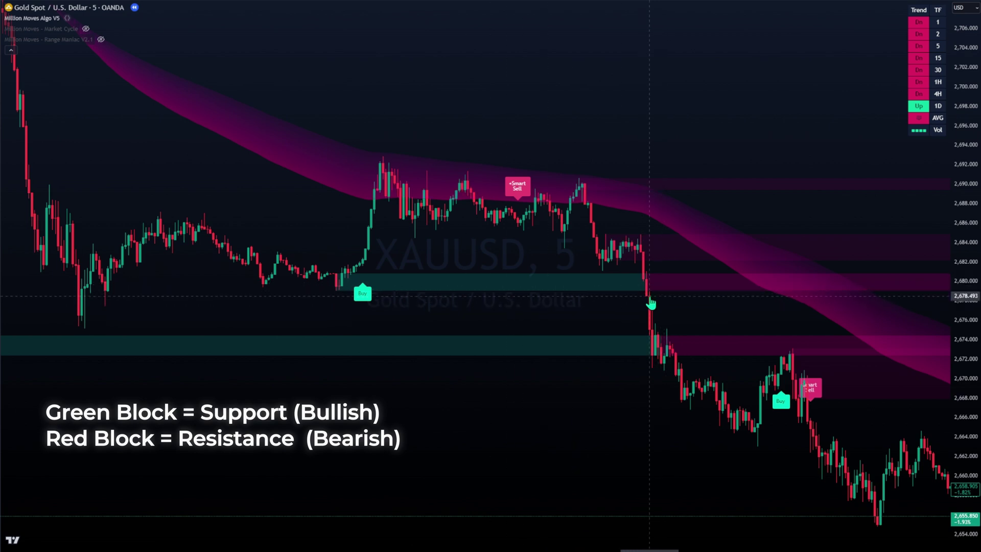
{"action": "scroll", "coordinate": [807, 295], "scroll_direction": "right", "scroll_amount": 3}
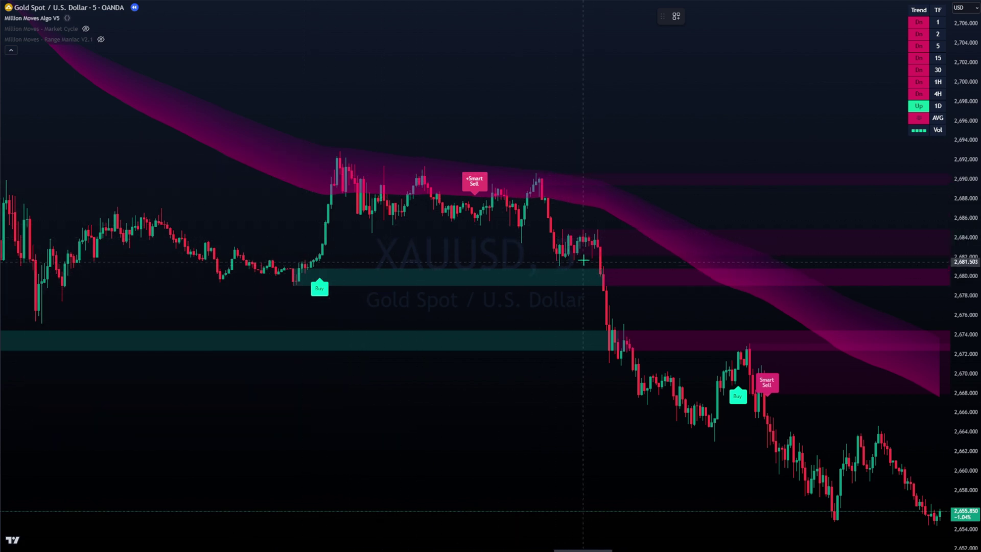
{"action": "mouse_move", "coordinate": [592, 265]}
{"action": "left_mouse_down"}
{"action": "mouse_move", "coordinate": [594, 276]}
{"action": "mouse_move", "coordinate": [713, 93]}
{"action": "left_mouse_up"}
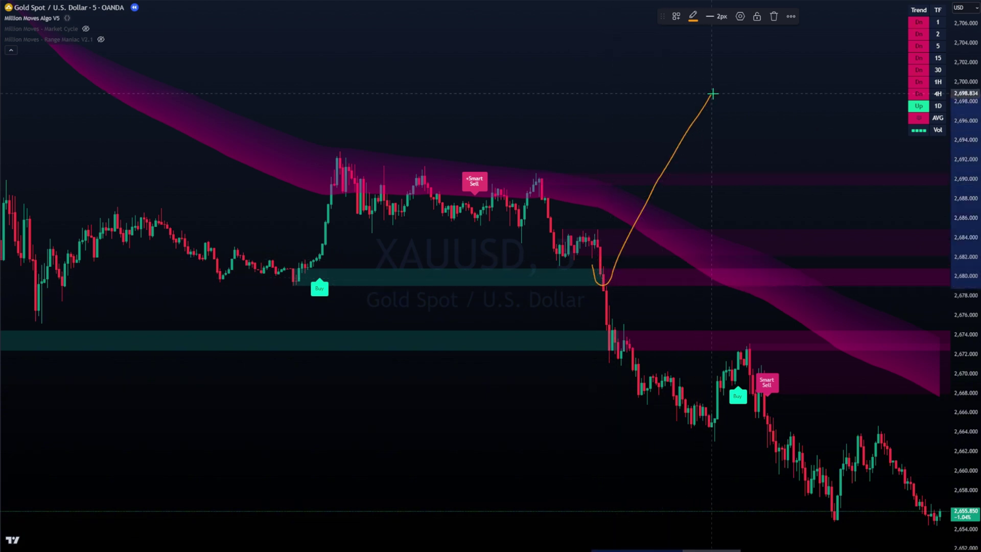
{"action": "left_click_drag", "start_coordinate": [307, 158], "coordinate": [582, 181]}
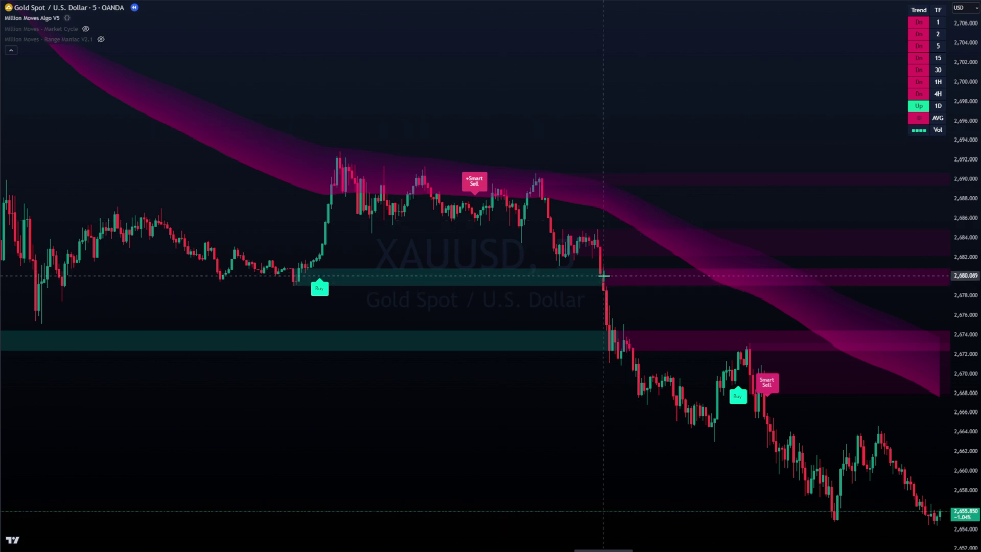
Trace the break below the green order block and the retest of the red block near 2,673 with brush strokes, and delete them.
{"action": "left_click_drag", "start_coordinate": [603, 276], "coordinate": [607, 295]}
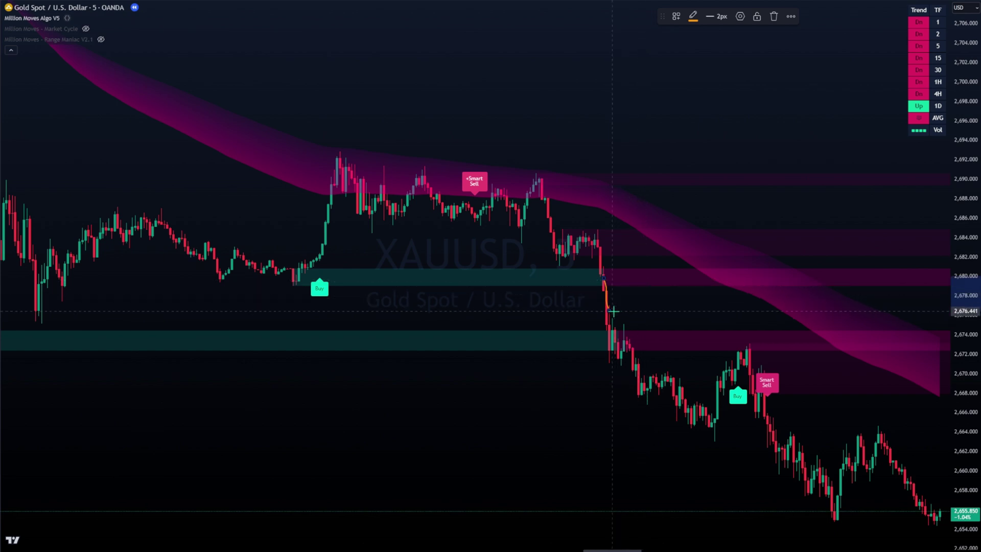
{"action": "mouse_move", "coordinate": [619, 279]}
{"action": "left_mouse_down"}
{"action": "mouse_move", "coordinate": [781, 276]}
{"action": "mouse_move", "coordinate": [805, 162]}
{"action": "left_mouse_up"}
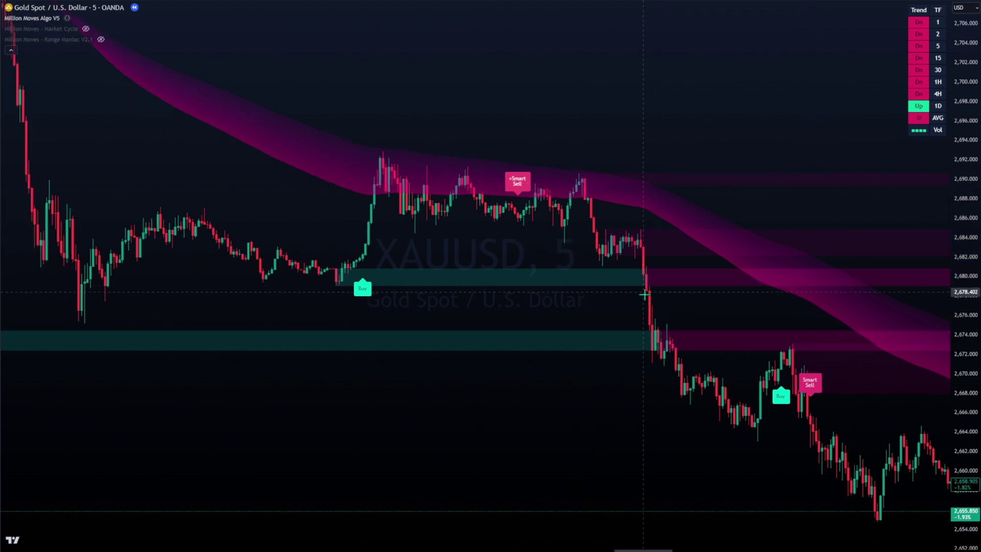
{"action": "mouse_move", "coordinate": [644, 294]}
{"action": "left_mouse_down"}
{"action": "mouse_move", "coordinate": [659, 358]}
{"action": "mouse_move", "coordinate": [687, 390]}
{"action": "mouse_move", "coordinate": [775, 379]}
{"action": "mouse_move", "coordinate": [801, 305]}
{"action": "mouse_move", "coordinate": [769, 347]}
{"action": "left_mouse_up"}
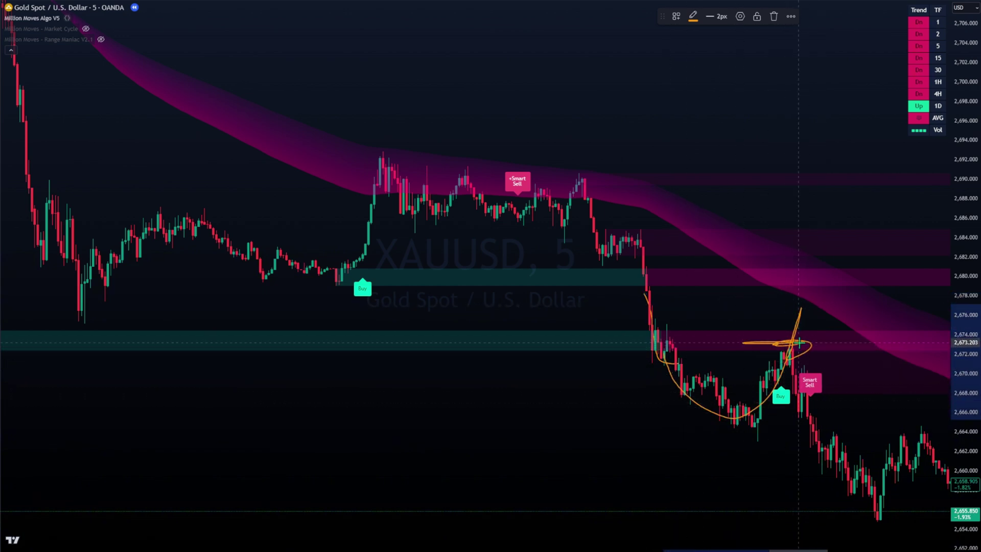
{"action": "key", "text": "Delete"}
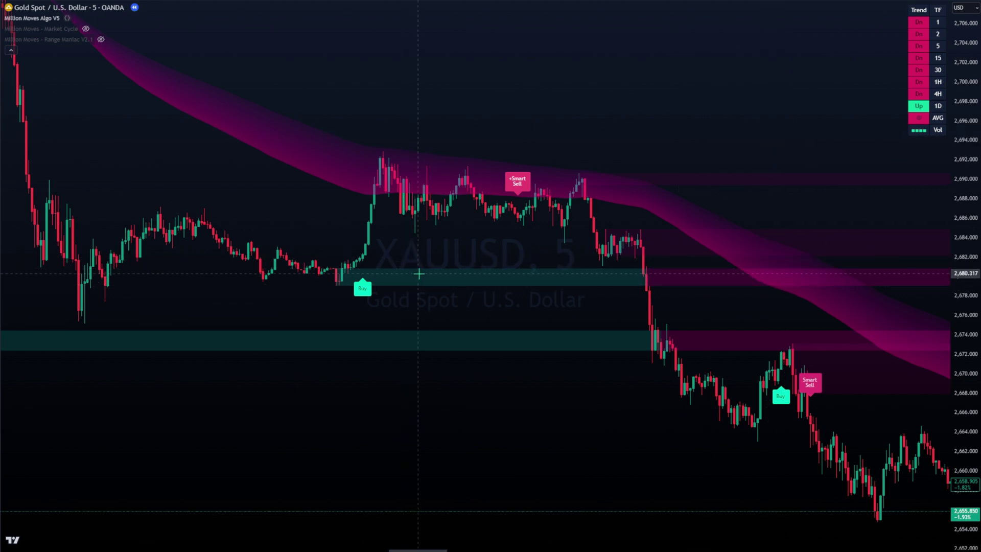
Enable the indicator's Moving Average with a length of 50 and change its Signals filter.
{"action": "double_click", "coordinate": [59, 16]}
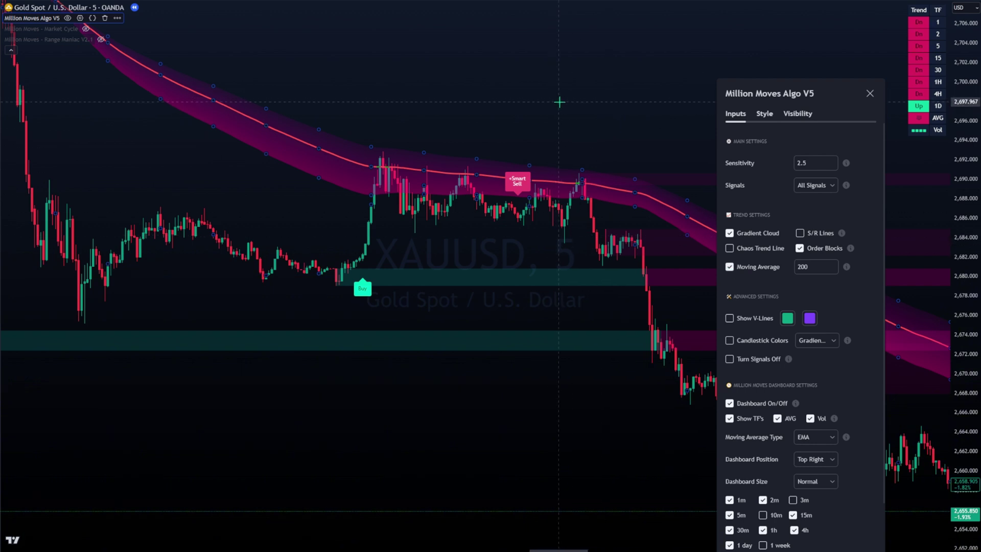
{"action": "left_click", "coordinate": [826, 300]}
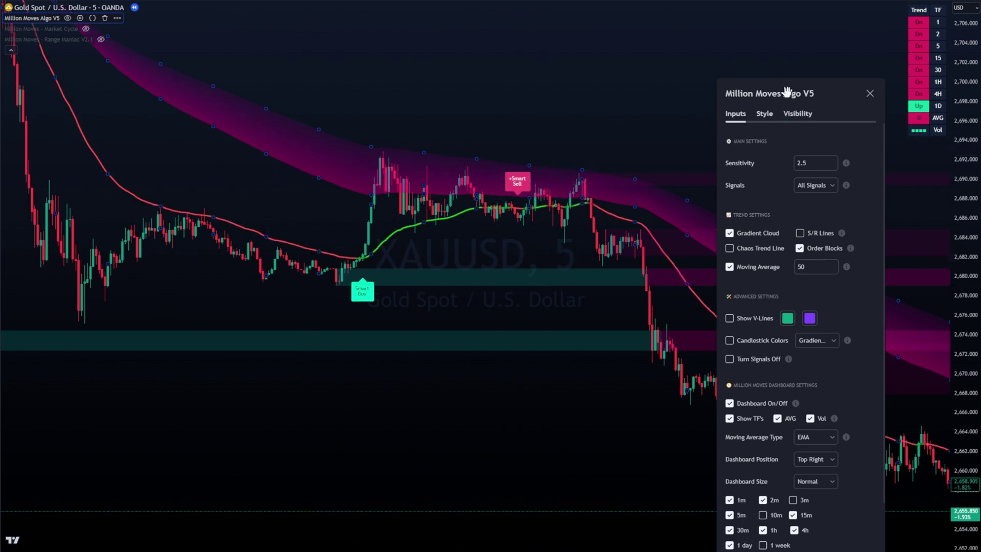
{"action": "left_click", "coordinate": [812, 185]}
{"action": "left_click", "coordinate": [814, 217]}
{"action": "left_click", "coordinate": [576, 131]}
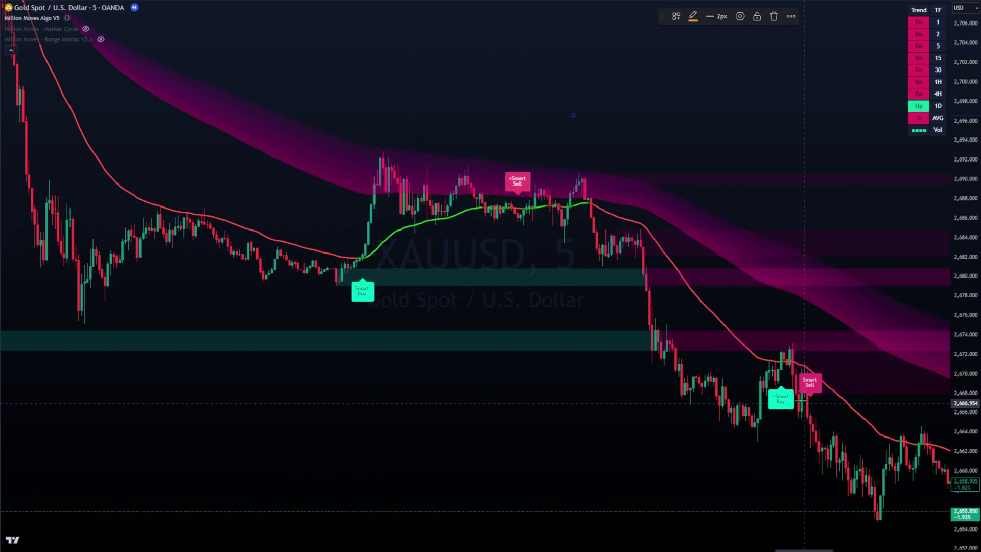
On the 2-minute chart, set sensitivity to 4 and moving average length to 200, enable Show V-Lines and disable Gradient Cloud.
{"action": "left_click", "coordinate": [79, 18]}
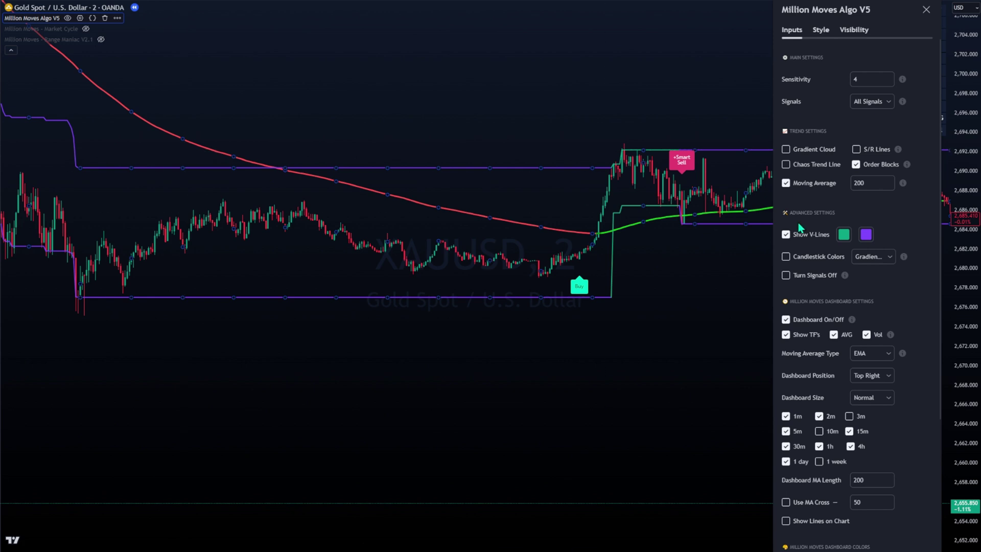
{"action": "key", "text": "Escape"}
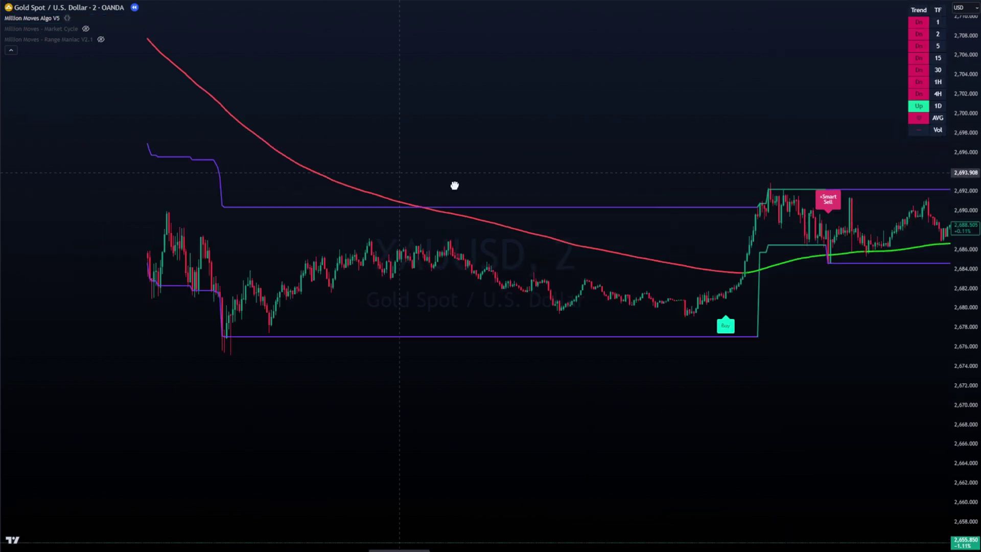
Draw a rectangle over the sideways range after the Sell signal, spanning about 2,719.5 down to 2,715.
{"action": "scroll", "coordinate": [508, 212], "scroll_direction": "left", "scroll_amount": 8}
{"action": "scroll", "coordinate": [264, 184], "scroll_direction": "left", "scroll_amount": 10}
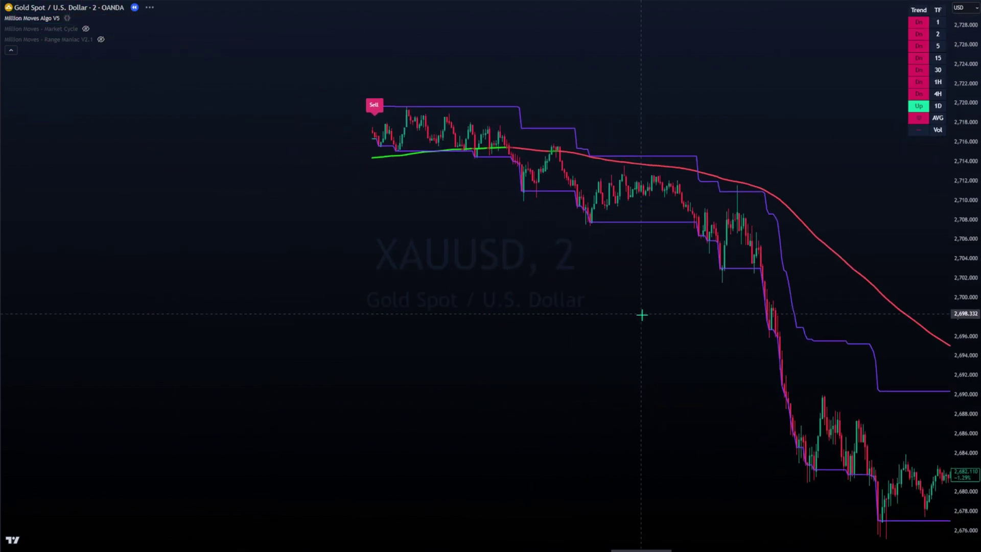
{"action": "scroll", "coordinate": [409, 258], "scroll_direction": "left", "scroll_amount": 10}
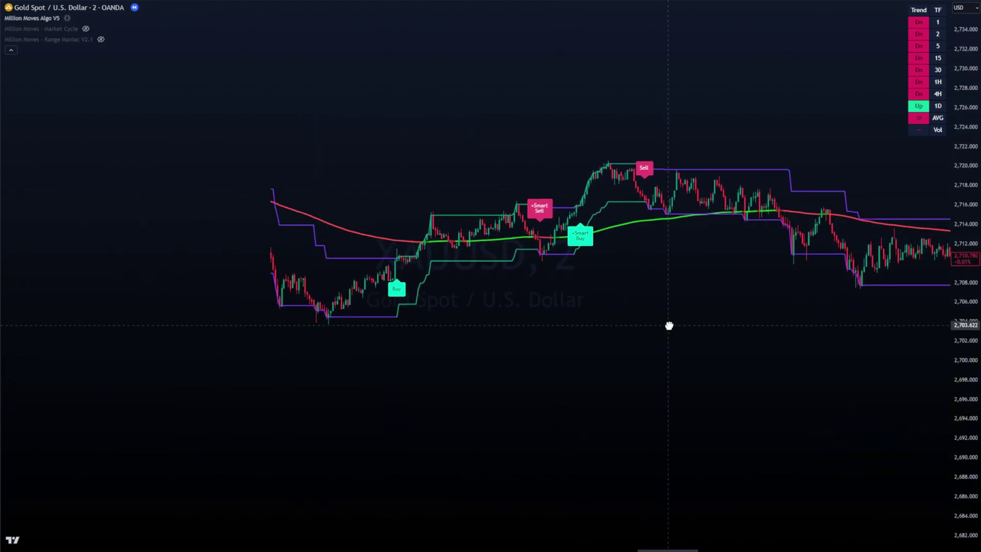
{"action": "scroll", "coordinate": [725, 376], "scroll_direction": "right", "scroll_amount": 8}
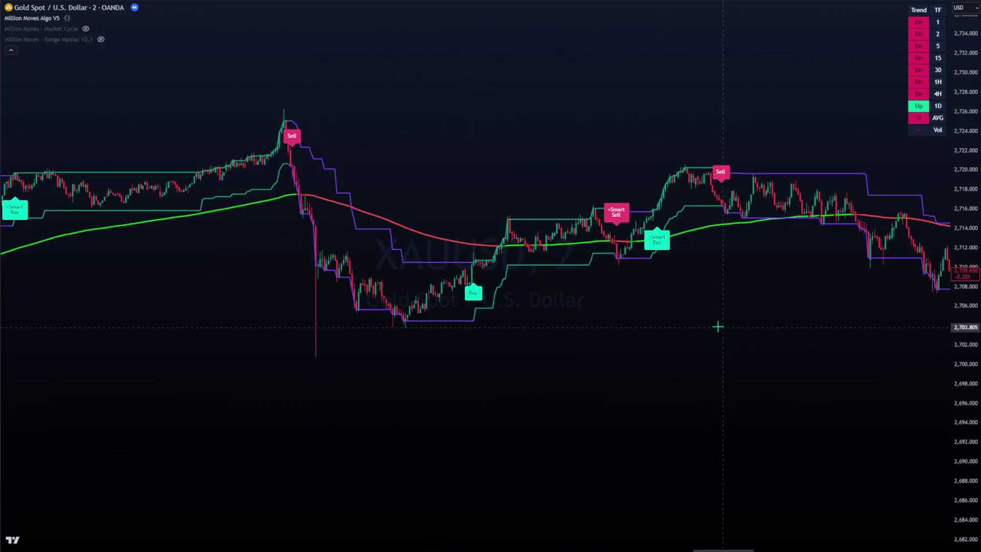
{"action": "scroll", "coordinate": [719, 376], "scroll_direction": "right", "scroll_amount": 3}
{"action": "left_click_drag", "start_coordinate": [956, 420], "coordinate": [965, 307]}
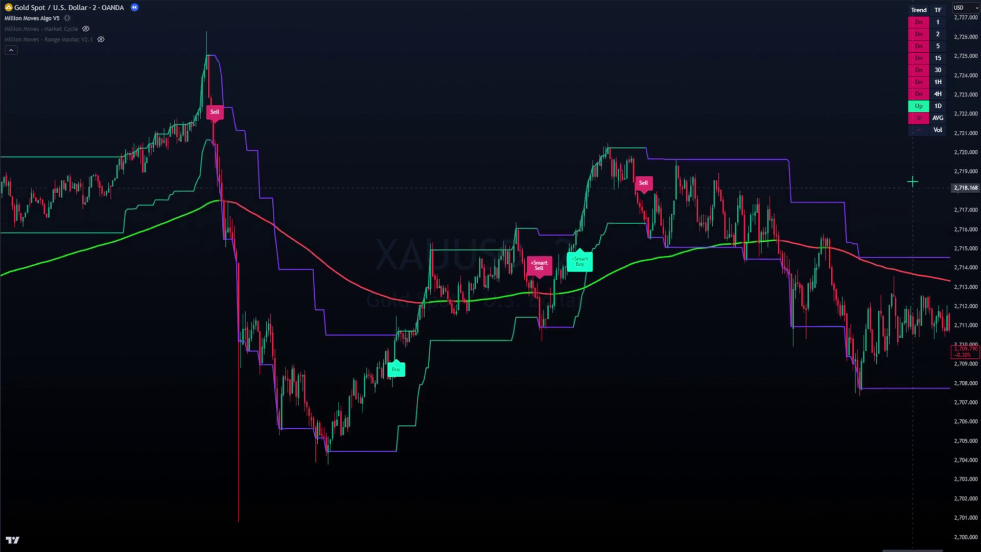
{"action": "scroll", "coordinate": [350, 212], "scroll_direction": "up", "scroll_amount": 3}
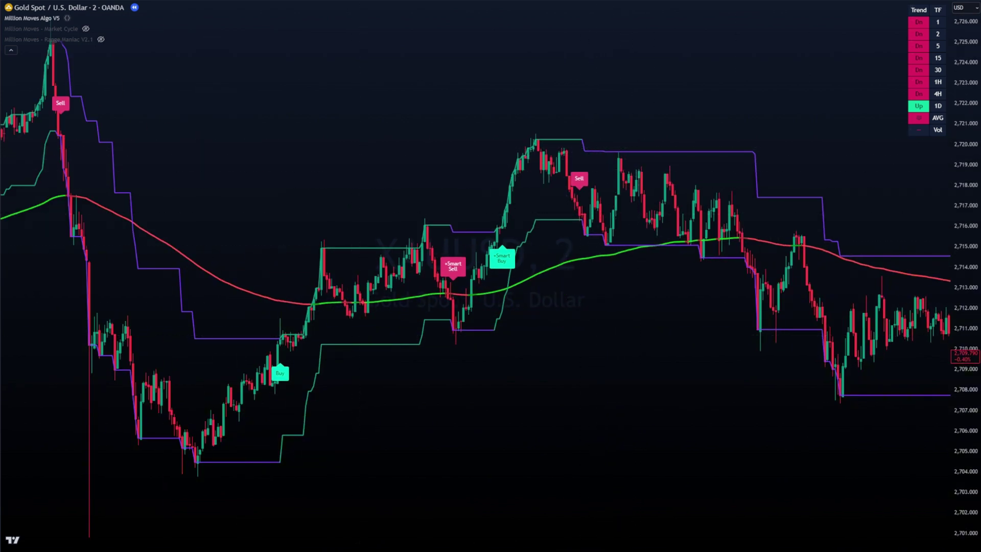
{"action": "left_click", "coordinate": [1, 95]}
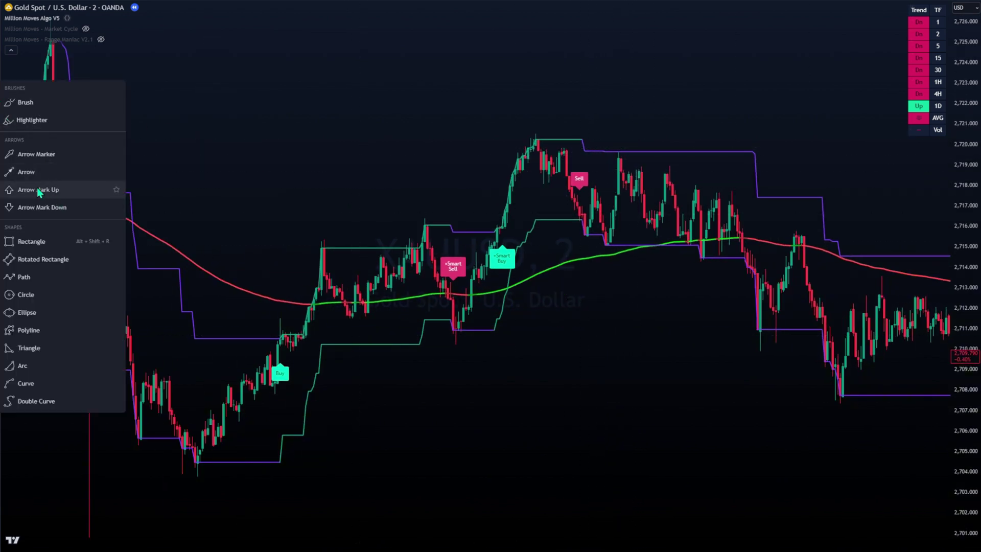
{"action": "left_click", "coordinate": [42, 242]}
{"action": "mouse_move", "coordinate": [585, 151]}
{"action": "left_mouse_down"}
{"action": "mouse_move", "coordinate": [874, 236]}
{"action": "mouse_move", "coordinate": [871, 243]}
{"action": "left_mouse_up"}
{"action": "left_click", "coordinate": [668, 339]}
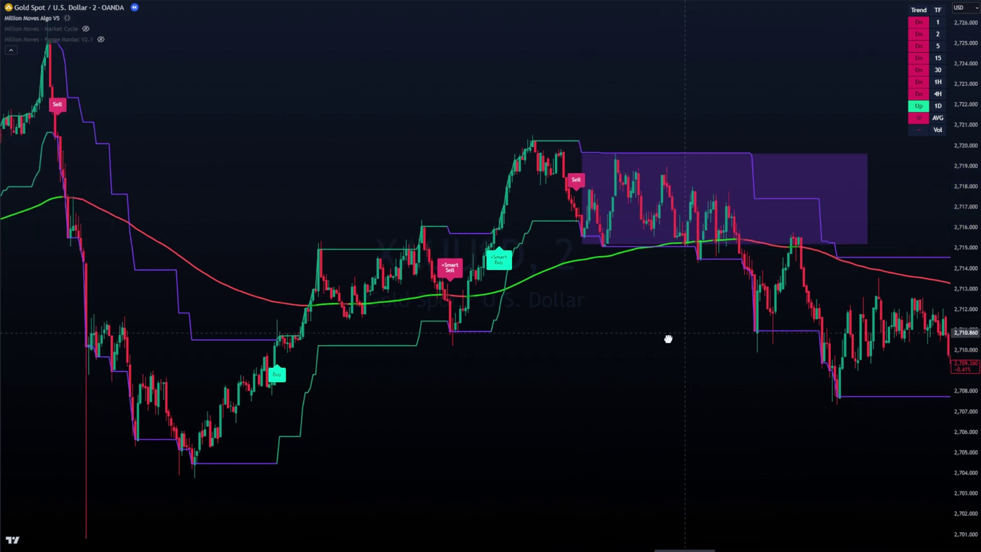
Sketch a hypothetical upward break through the upper V-Line near 2,720 with a freehand brush stroke.
{"action": "left_click_drag", "start_coordinate": [668, 340], "coordinate": [646, 231]}
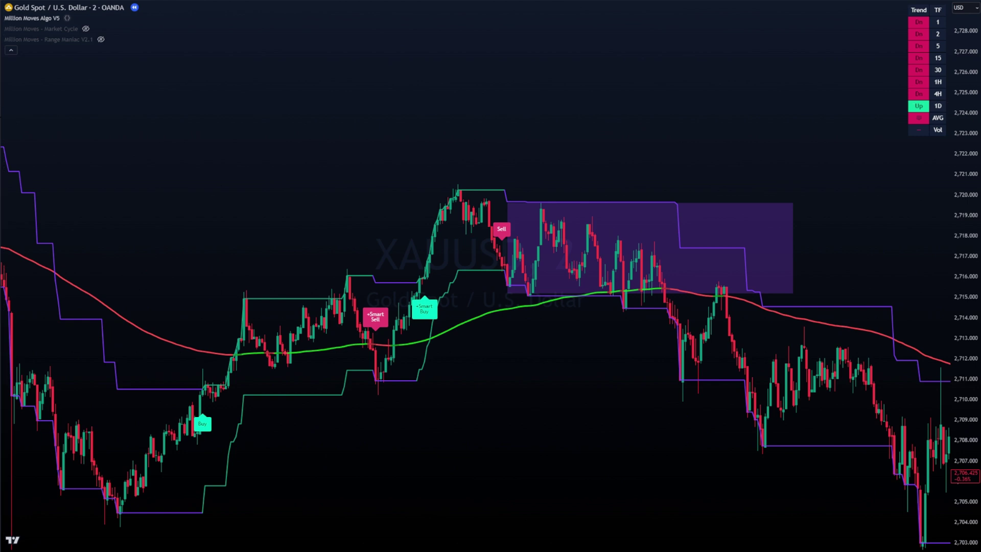
{"action": "left_click", "coordinate": [1, 91]}
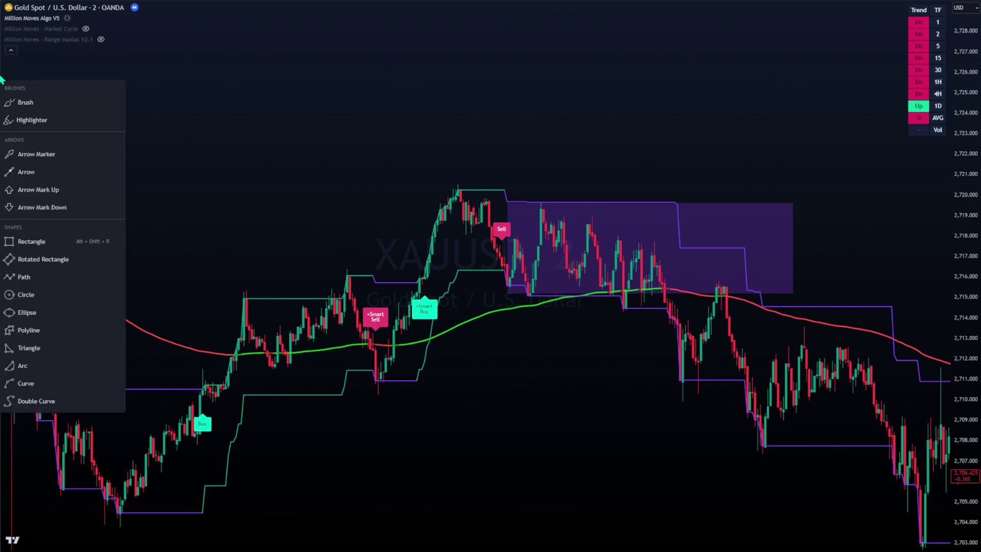
{"action": "left_click", "coordinate": [15, 105]}
{"action": "mouse_move", "coordinate": [665, 201]}
{"action": "left_mouse_down"}
{"action": "mouse_move", "coordinate": [658, 210]}
{"action": "mouse_move", "coordinate": [680, 161]}
{"action": "left_mouse_up"}
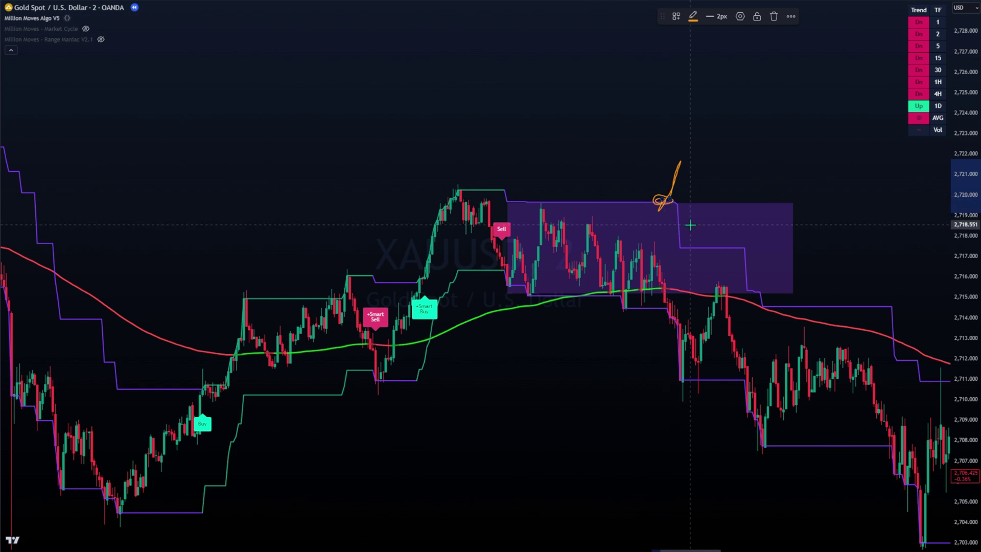
Delete the purple rectangle covering the sideways range.
{"action": "left_click", "coordinate": [706, 206]}
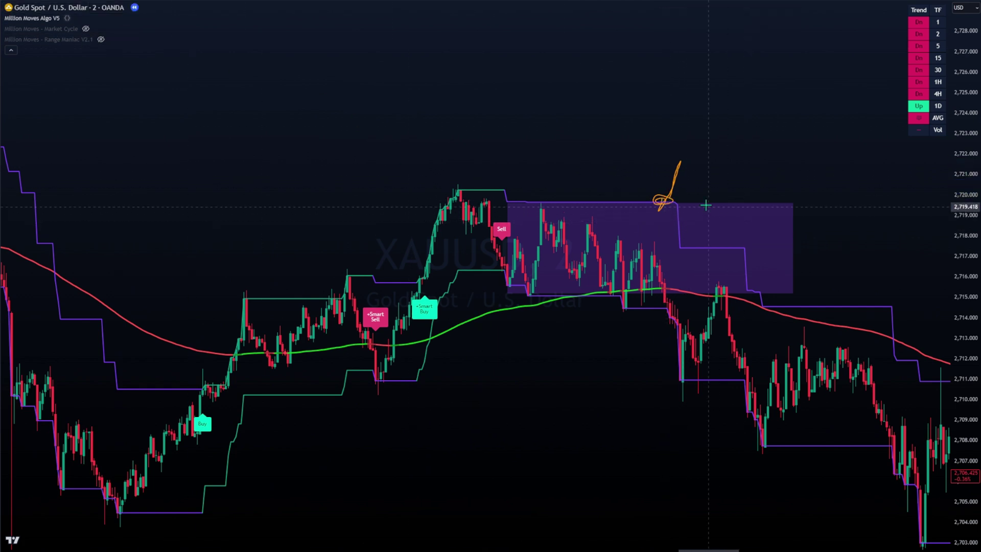
{"action": "left_click", "coordinate": [674, 201]}
{"action": "key", "text": "Delete"}
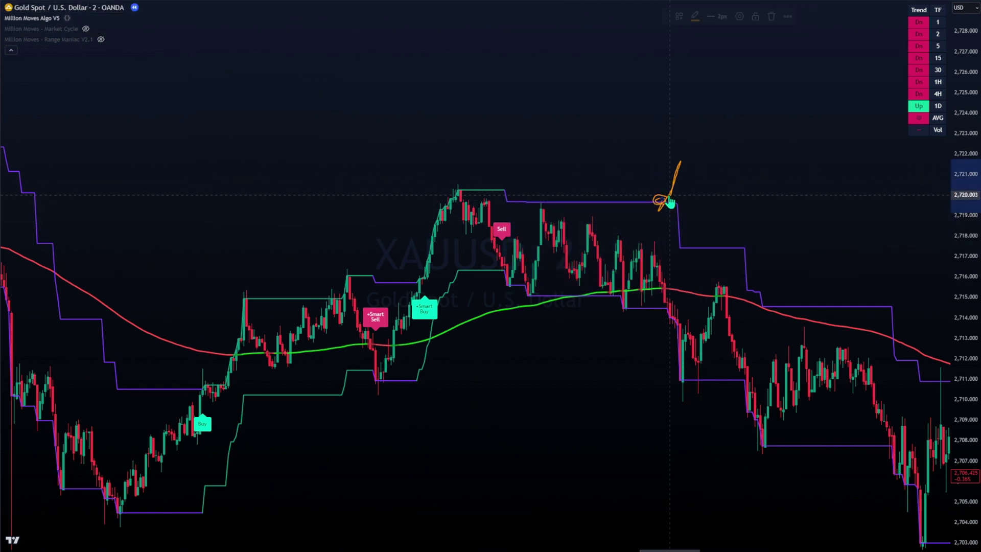
Clear the brush stroke and place a short position at the Sell signal: entry about 2,716.34, stop about 2,720.26, target about 2,712.40.
{"action": "key", "text": "Delete"}
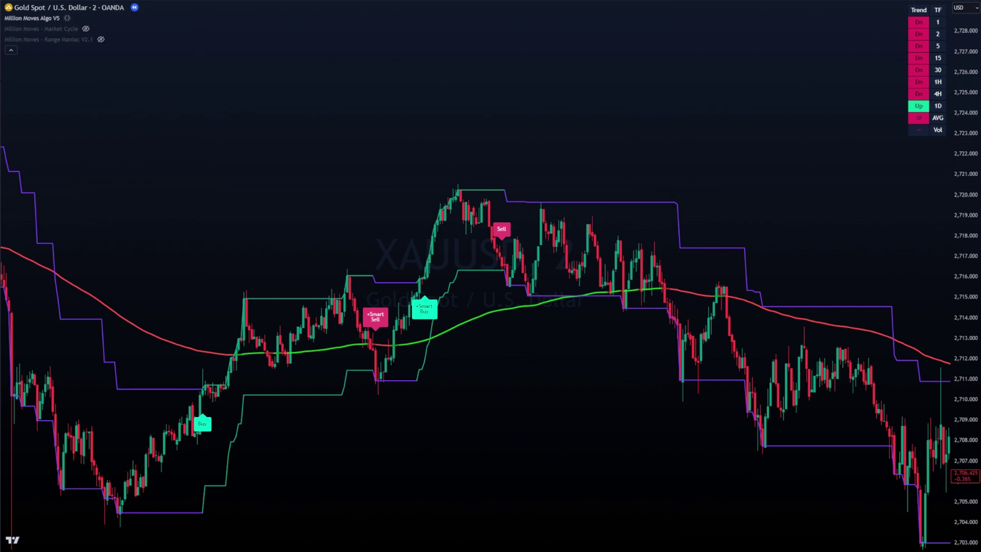
{"action": "left_click", "coordinate": [57, 102]}
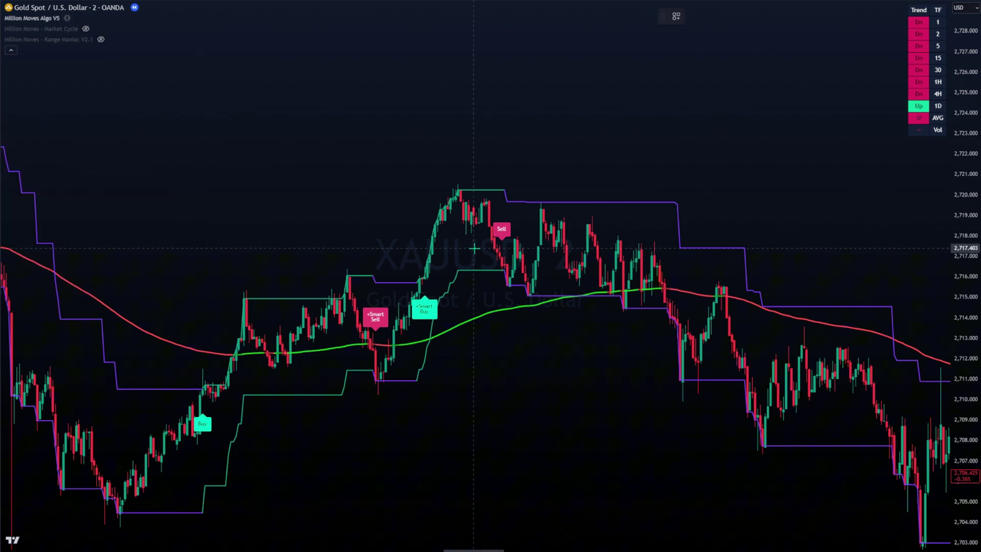
{"action": "left_click", "coordinate": [507, 271]}
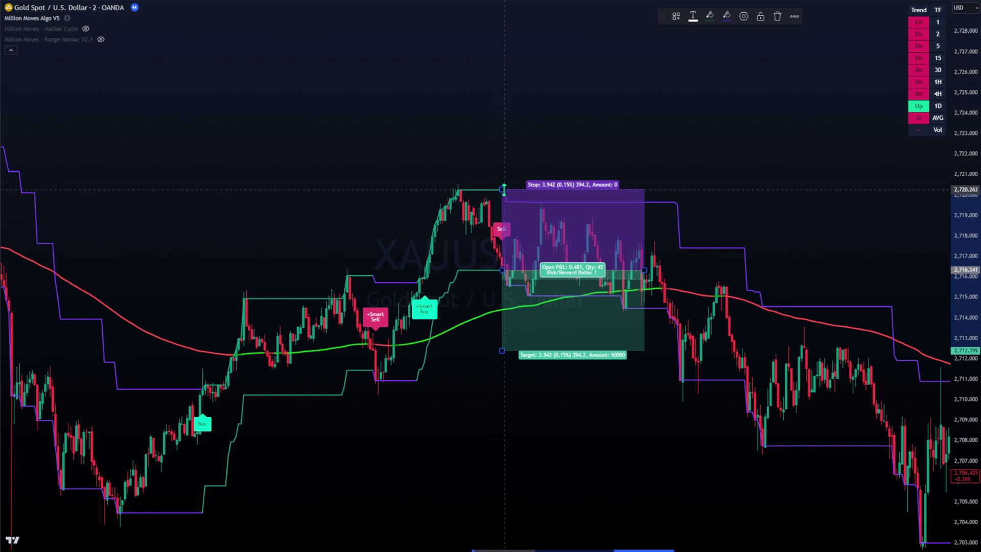
{"action": "left_click_drag", "start_coordinate": [501, 184], "coordinate": [465, 190]}
{"action": "left_click", "coordinate": [482, 179]}
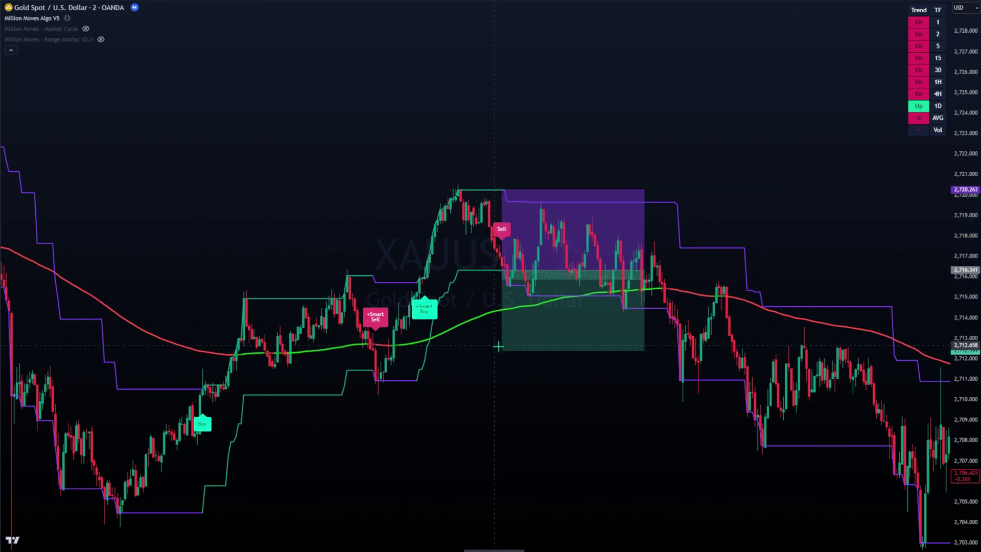
{"action": "left_click_drag", "start_coordinate": [507, 350], "coordinate": [507, 347]}
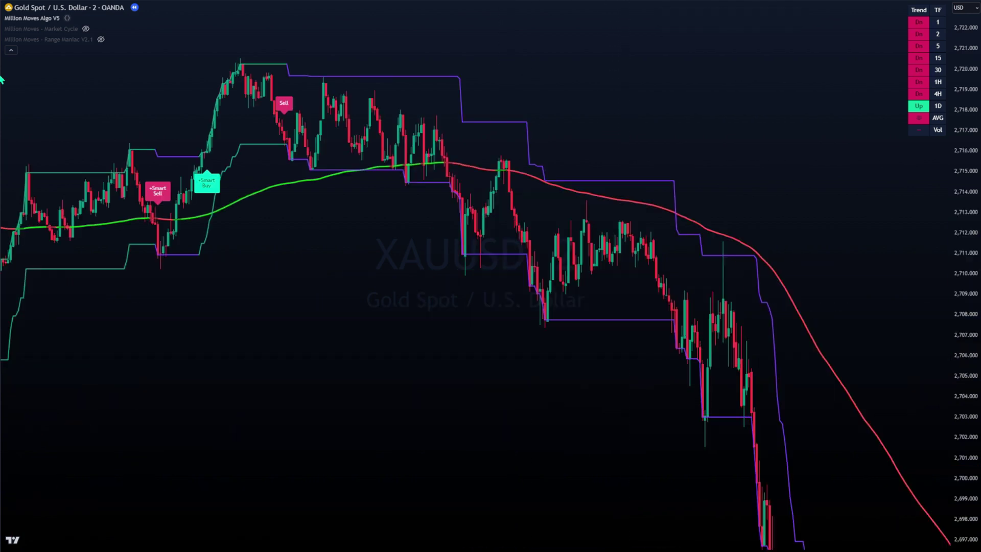
Place a short position at the lower V-Line break, with entry about 2,707.83 and its stop on the upper V-Line about 2,714.54.
{"action": "left_click", "coordinate": [0, 80]}
{"action": "left_click", "coordinate": [47, 102]}
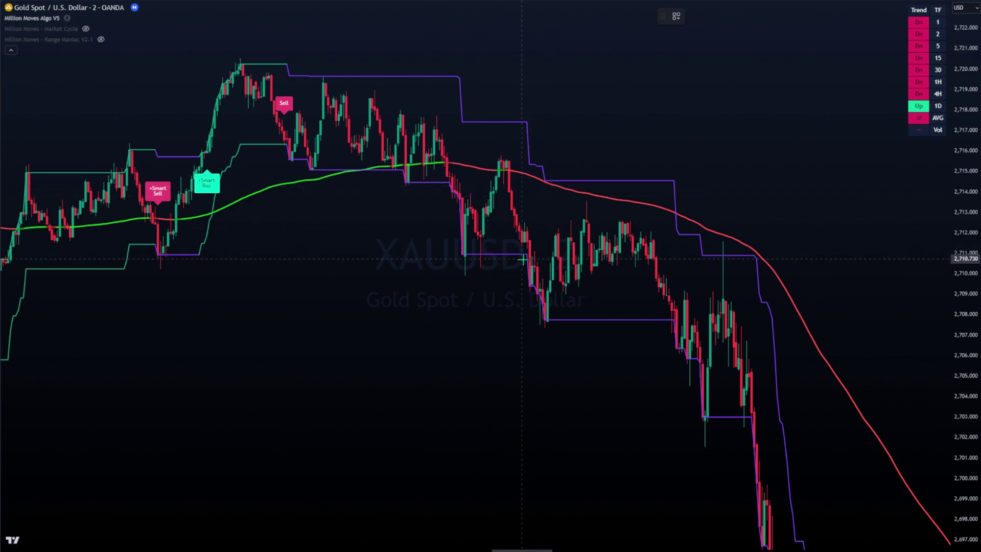
{"action": "left_click", "coordinate": [546, 318]}
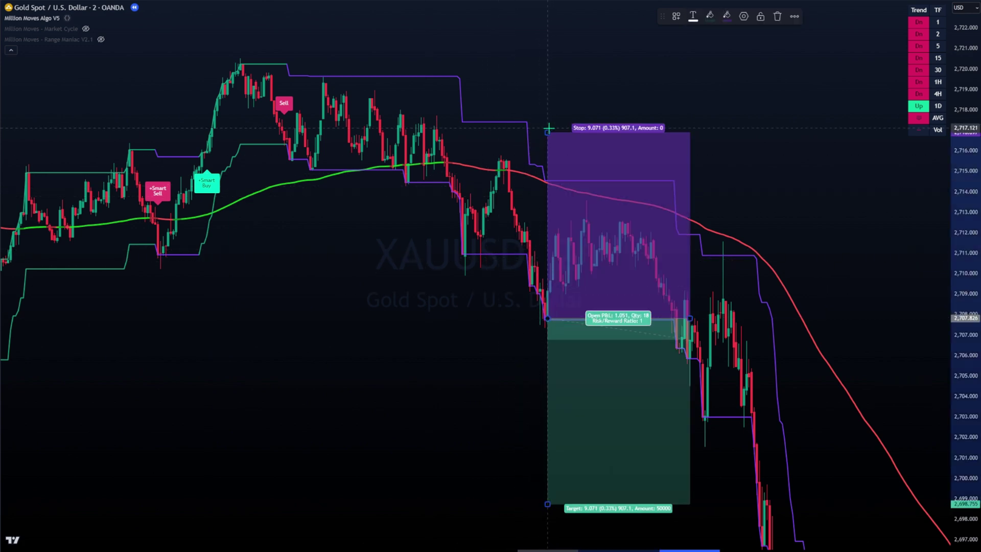
{"action": "left_click_drag", "start_coordinate": [547, 132], "coordinate": [546, 176]}
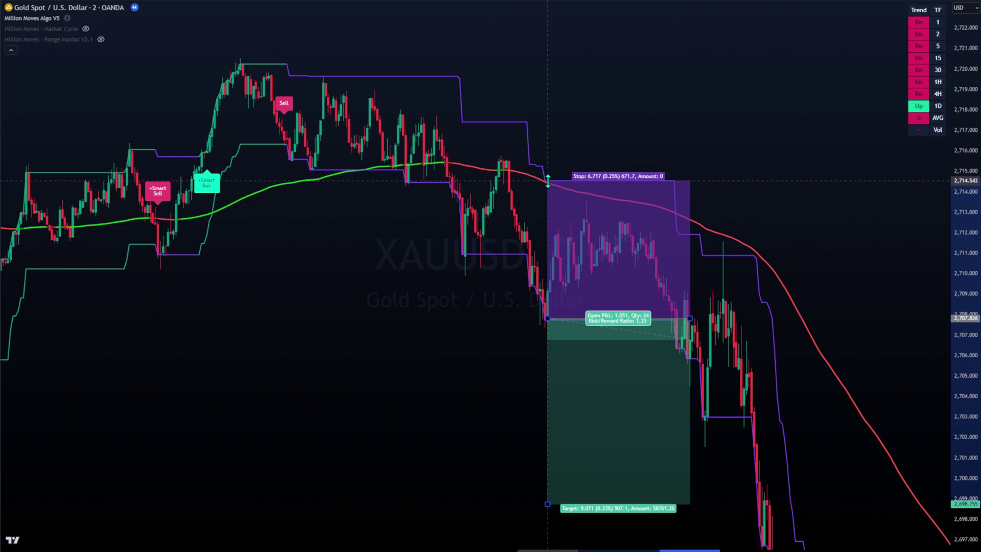
{"action": "left_click_drag", "start_coordinate": [746, 204], "coordinate": [700, 41]}
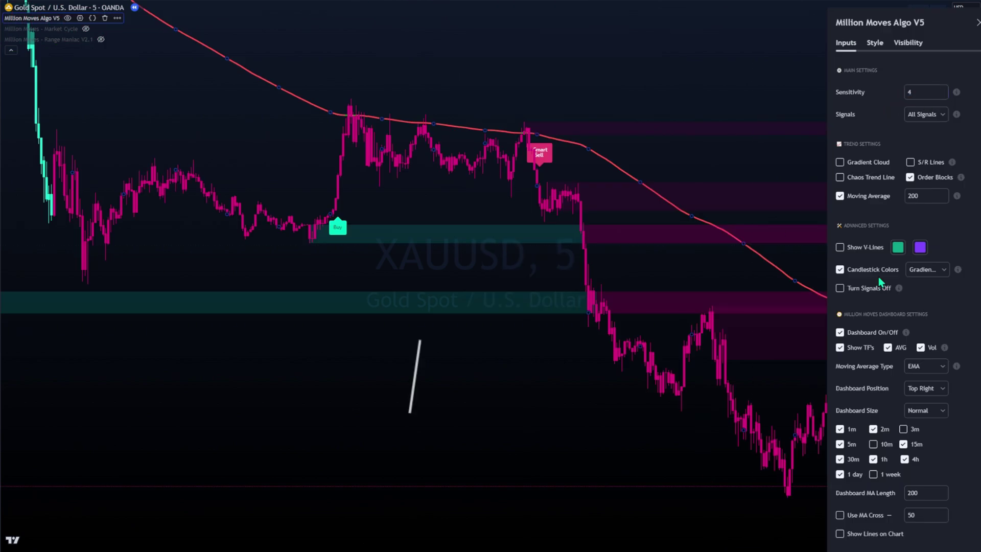
Replace the Moving Average with the Gradient Cloud, keep Candlestick Colors on Gradient Cloud, and examine the candles against the cloud on the 5-minute chart.
{"action": "left_click", "coordinate": [941, 270]}
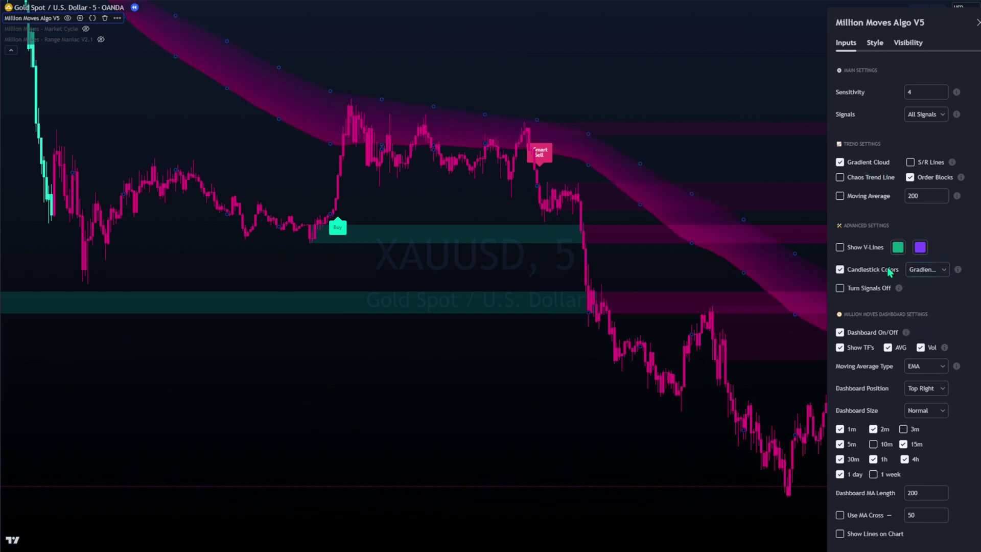
{"action": "left_click", "coordinate": [923, 274]}
{"action": "left_click", "coordinate": [972, 306]}
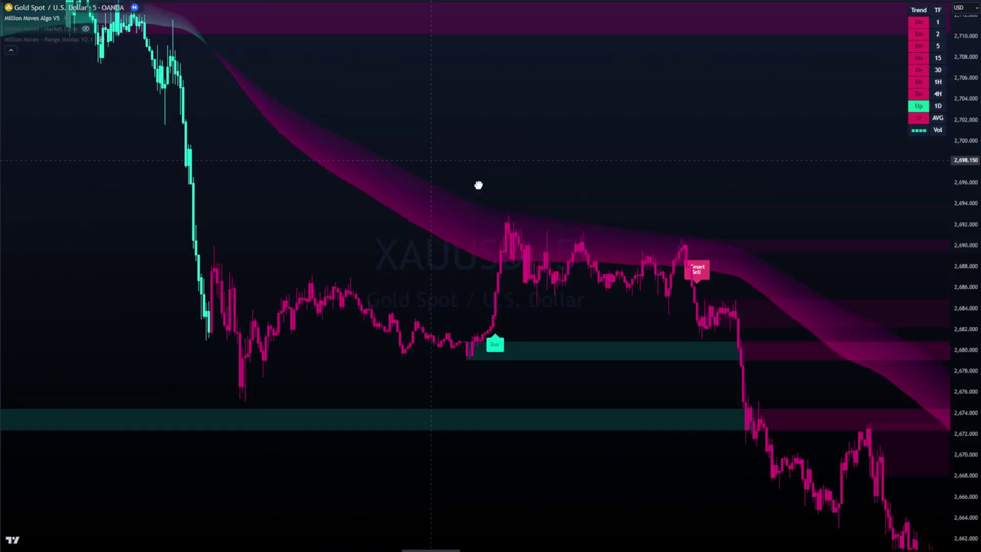
{"action": "left_click_drag", "start_coordinate": [477, 189], "coordinate": [687, 253]}
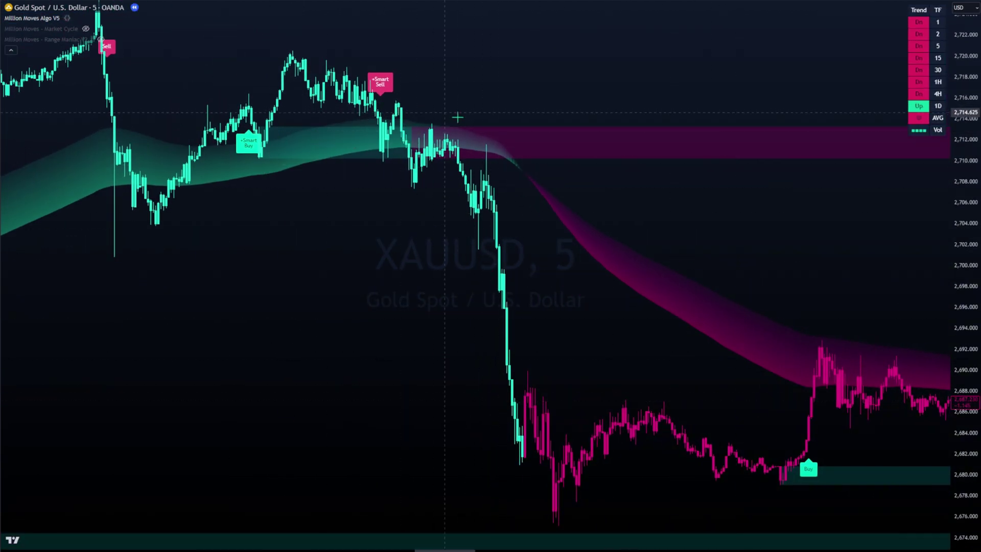
{"action": "left_click_drag", "start_coordinate": [661, 400], "coordinate": [397, 282]}
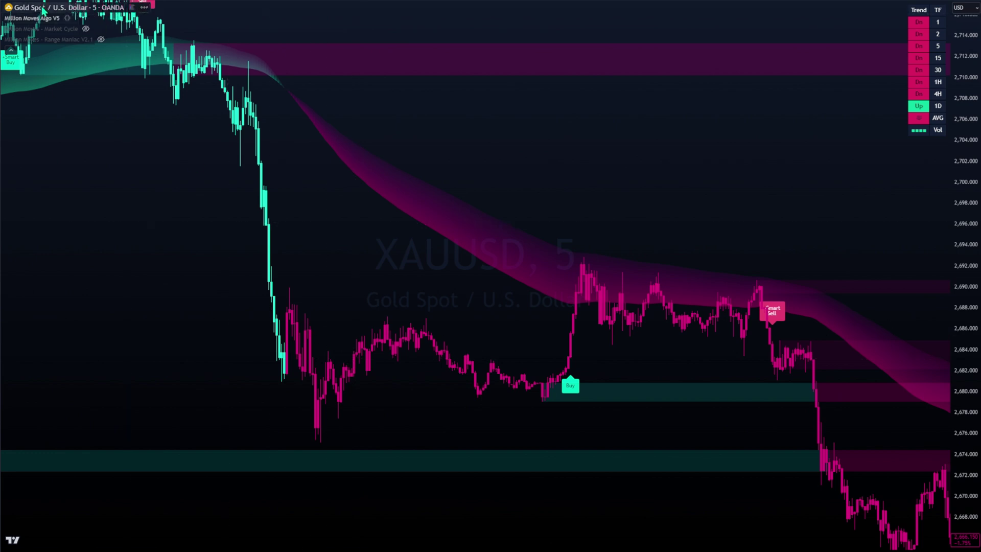
Open the visual order options of the Million Moves Algo V5 indicator.
{"action": "left_click", "coordinate": [117, 19]}
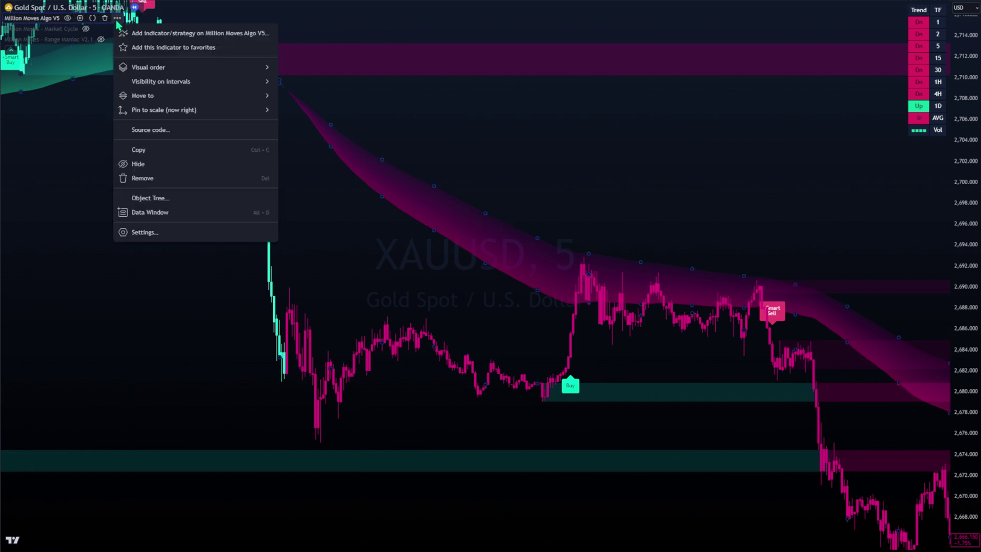
{"action": "mouse_move", "coordinate": [187, 73]}
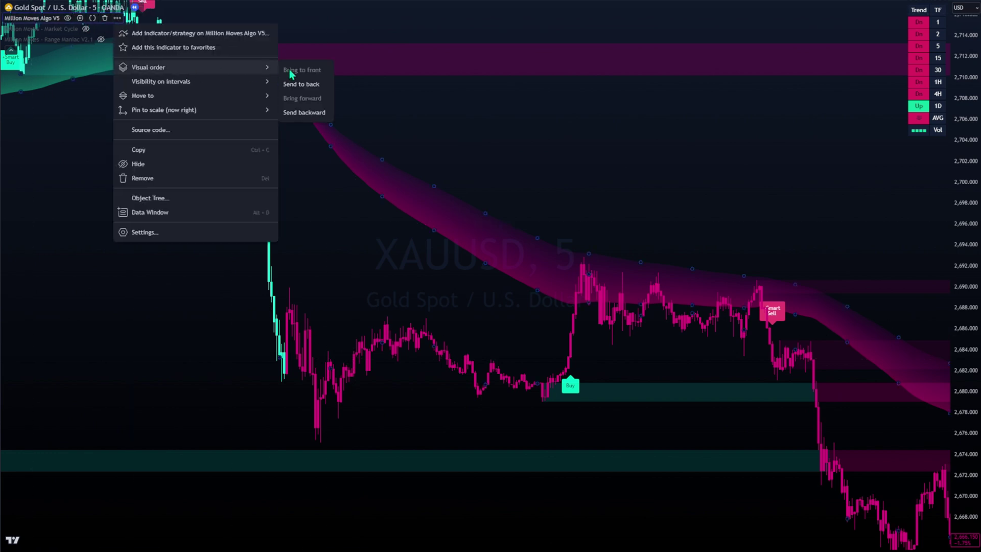
{"action": "left_click", "coordinate": [302, 84]}
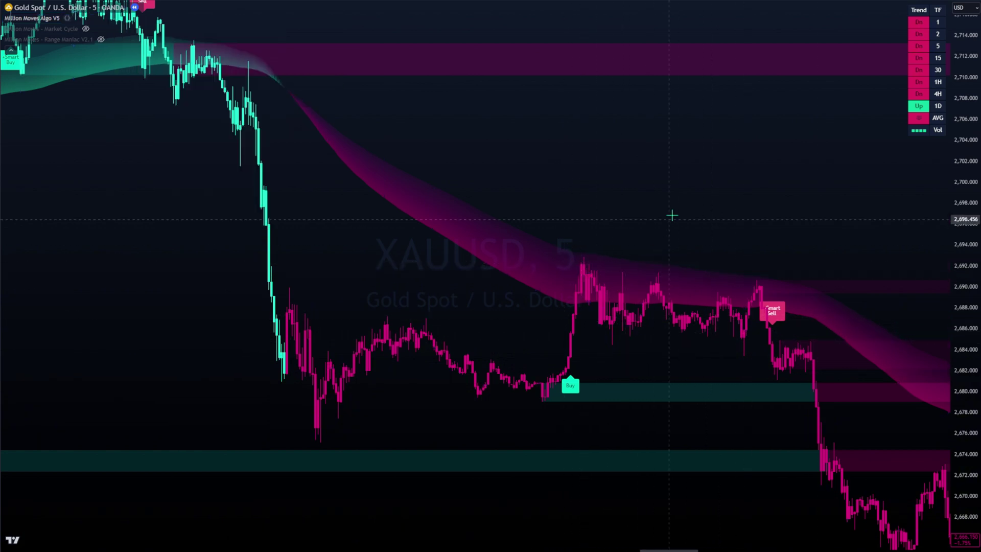
Set Candlestick Colors to V-Line, enable Show V-Lines, and review the recolored candles on earlier price action.
{"action": "left_click_drag", "start_coordinate": [672, 214], "coordinate": [538, 167]}
{"action": "double_click", "coordinate": [538, 166]}
{"action": "left_click", "coordinate": [554, 254]}
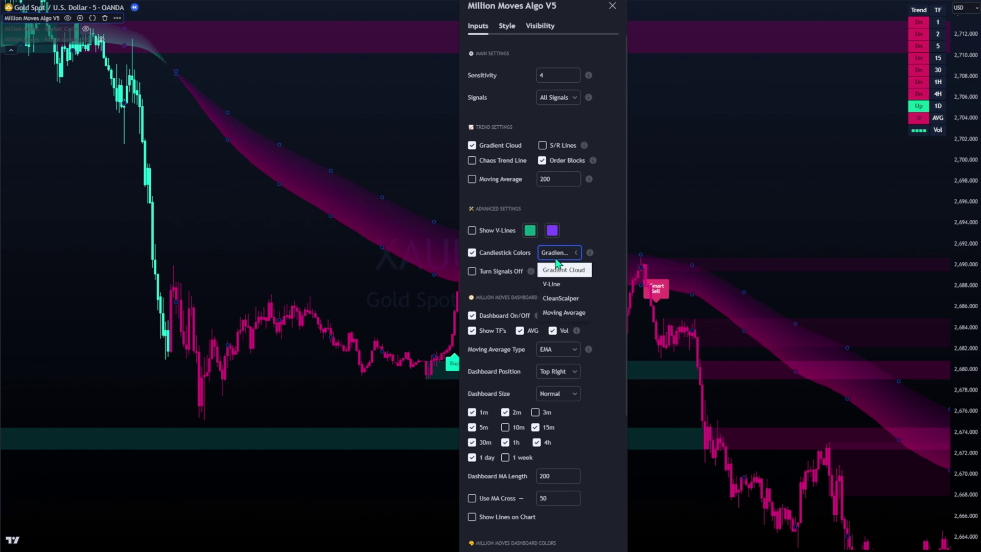
{"action": "left_click", "coordinate": [557, 285]}
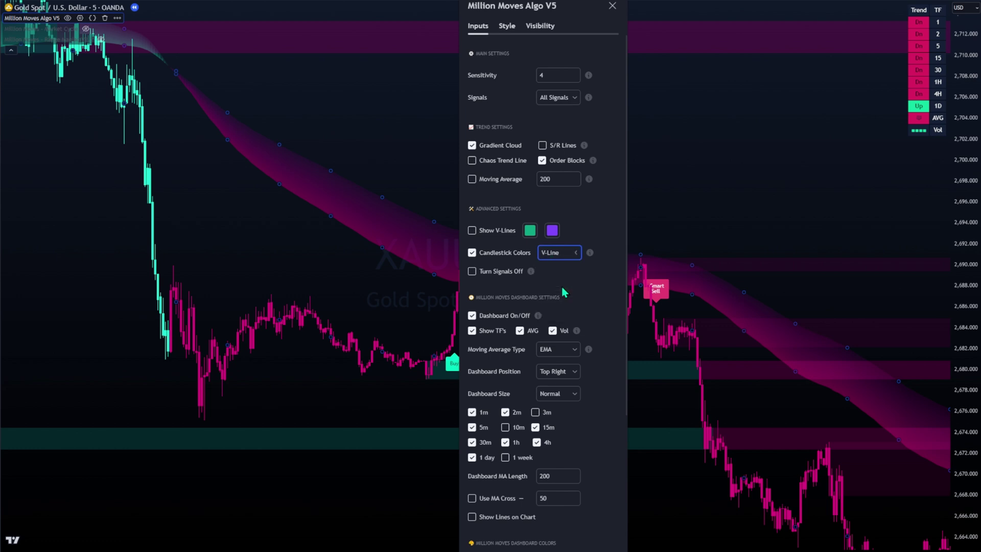
{"action": "left_click_drag", "start_coordinate": [512, 17], "coordinate": [742, 52]}
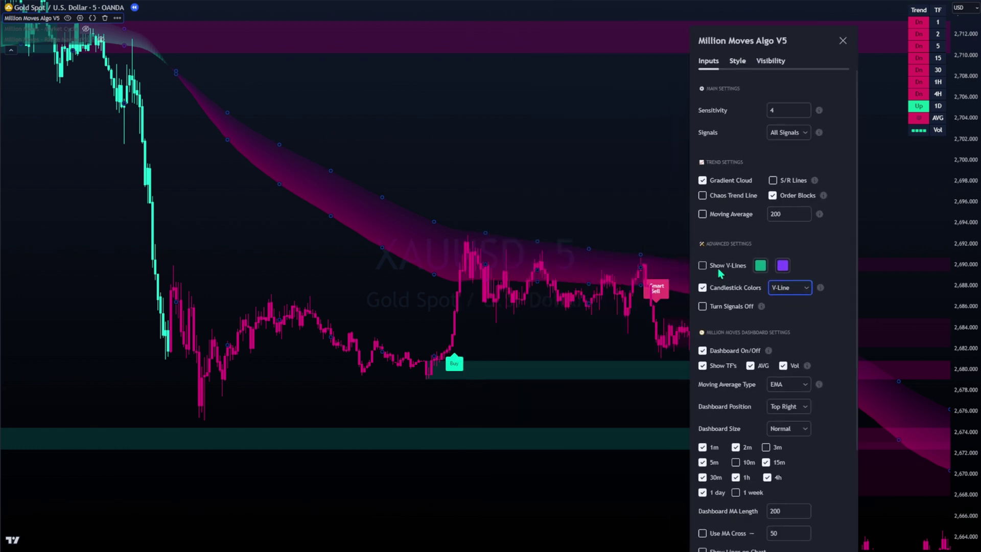
{"action": "key", "text": "Return"}
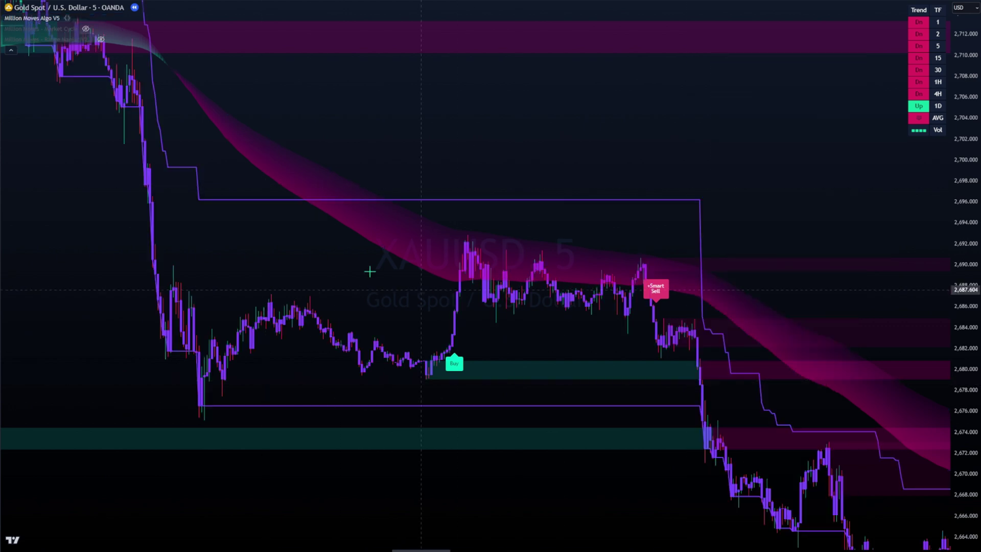
{"action": "left_click_drag", "start_coordinate": [365, 274], "coordinate": [595, 341]}
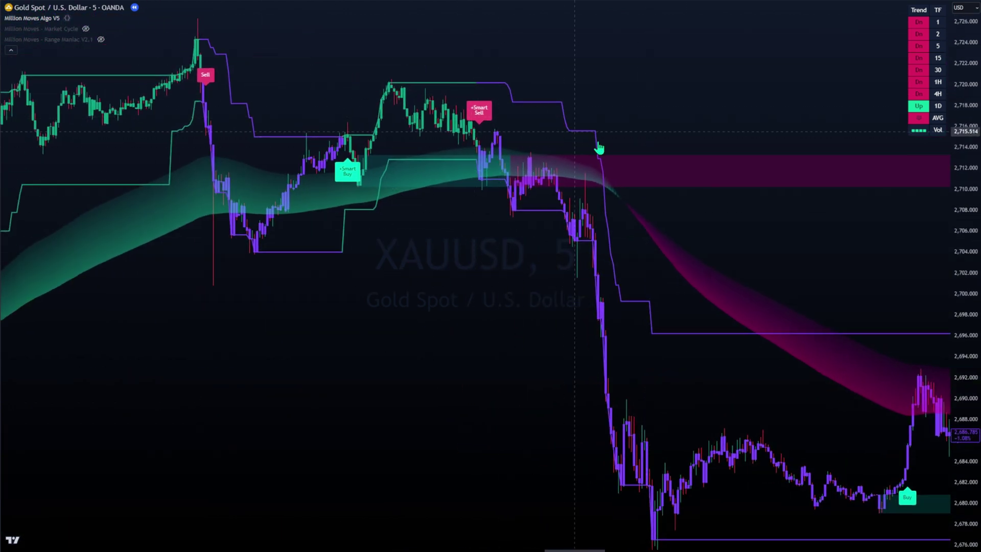
Set Candlestick Colors to CleanScalper and disable Show V-Lines.
{"action": "left_click", "coordinate": [80, 17]}
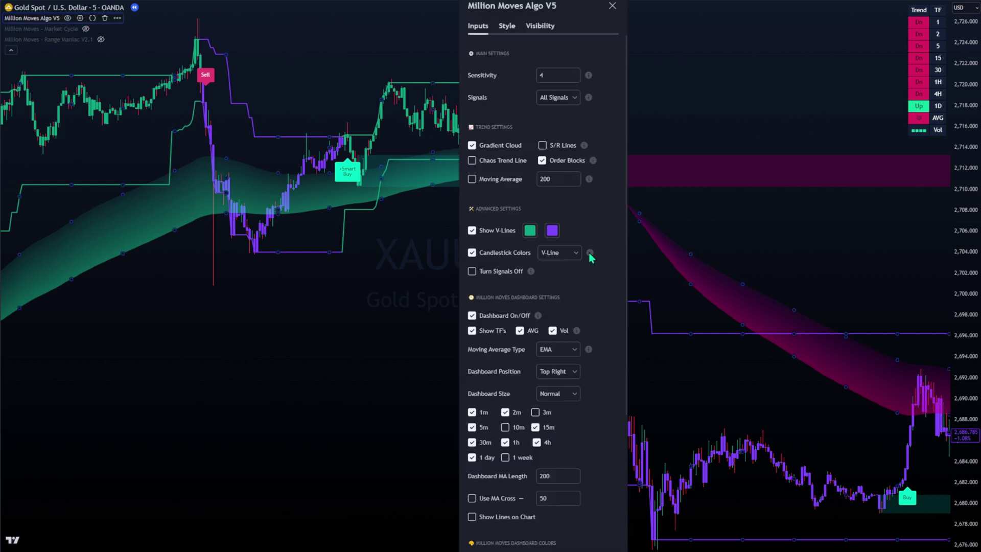
{"action": "left_click", "coordinate": [567, 262]}
{"action": "left_click", "coordinate": [572, 300]}
{"action": "left_click_drag", "start_coordinate": [508, 13], "coordinate": [795, 24]}
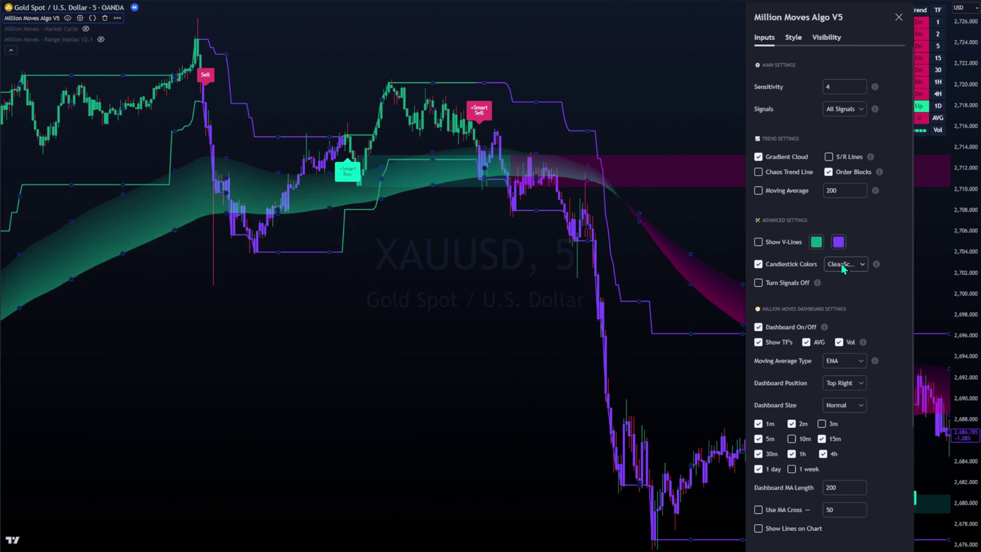
{"action": "key", "text": "Escape"}
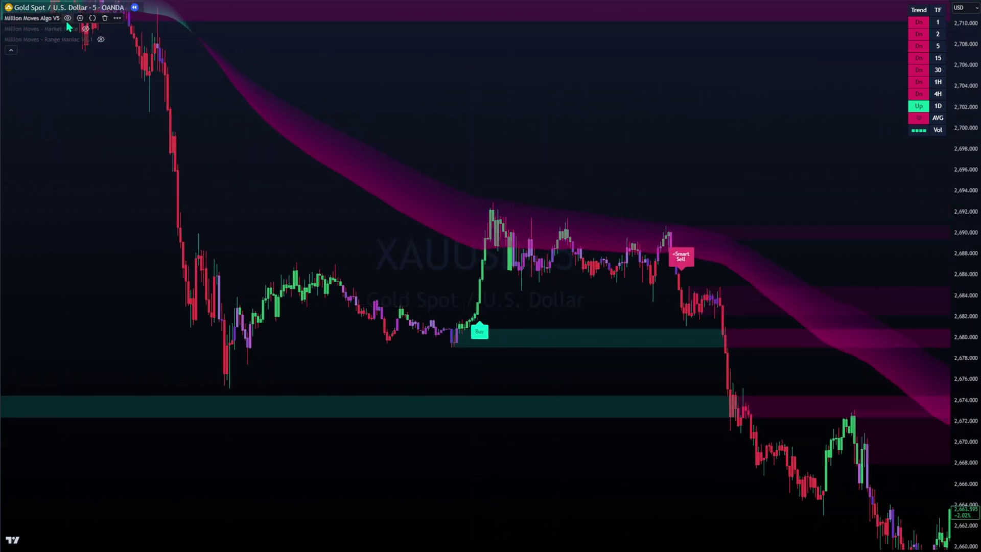
Set Candlestick Colors back to Gradient Cloud and enable Turn Signals Off.
{"action": "left_click", "coordinate": [80, 18]}
{"action": "left_click", "coordinate": [570, 258]}
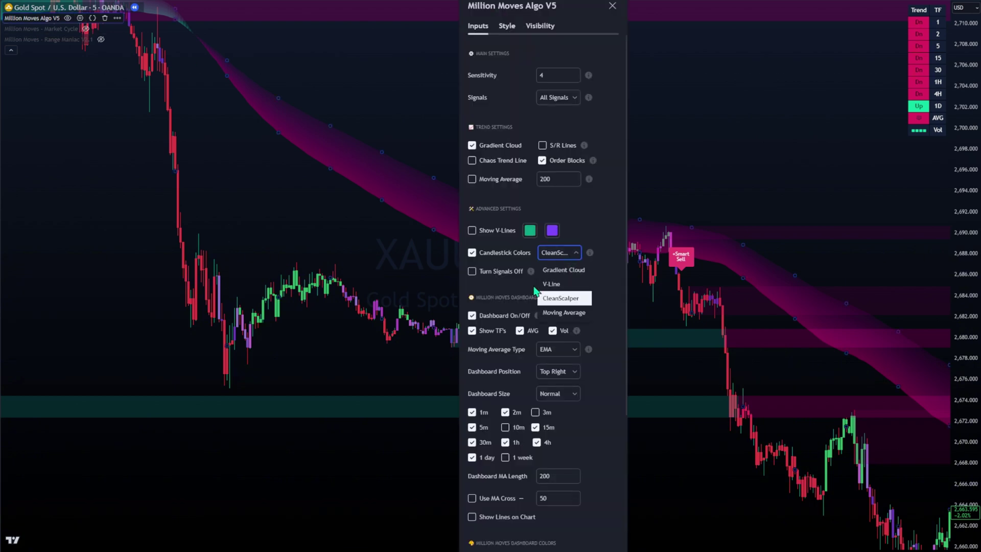
{"action": "left_click", "coordinate": [563, 270]}
{"action": "left_click_drag", "start_coordinate": [511, 6], "coordinate": [842, 25]}
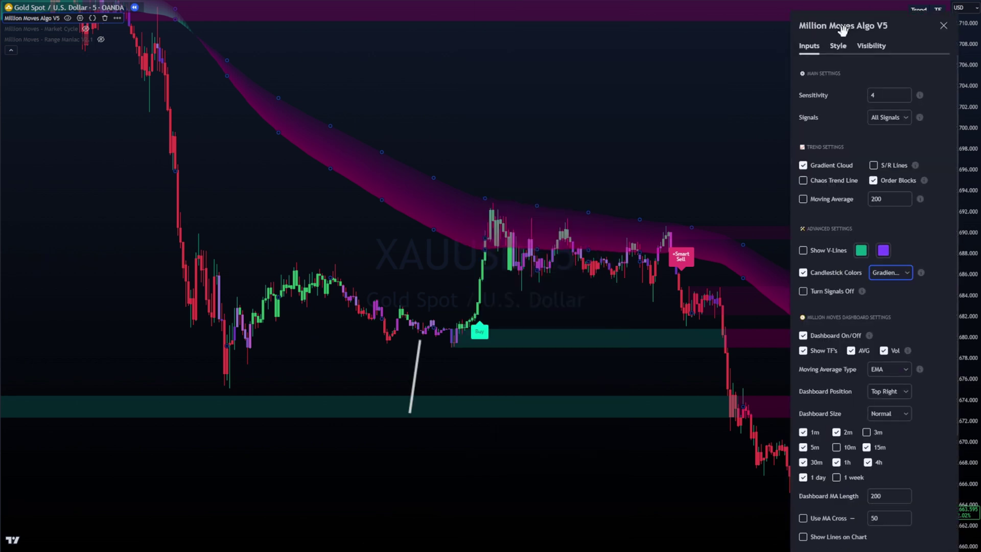
{"action": "left_click", "coordinate": [803, 291]}
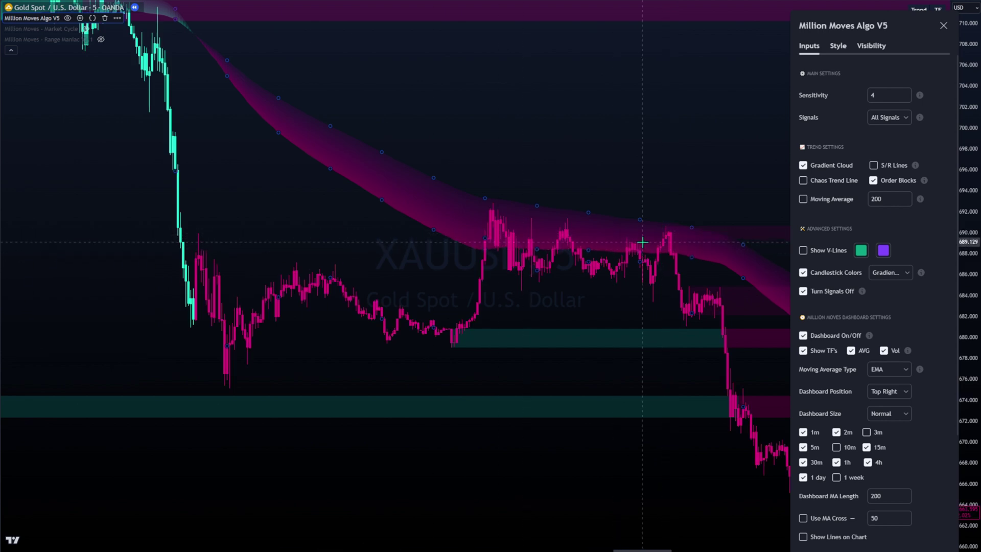
{"action": "left_click_drag", "start_coordinate": [856, 22], "coordinate": [723, 11]}
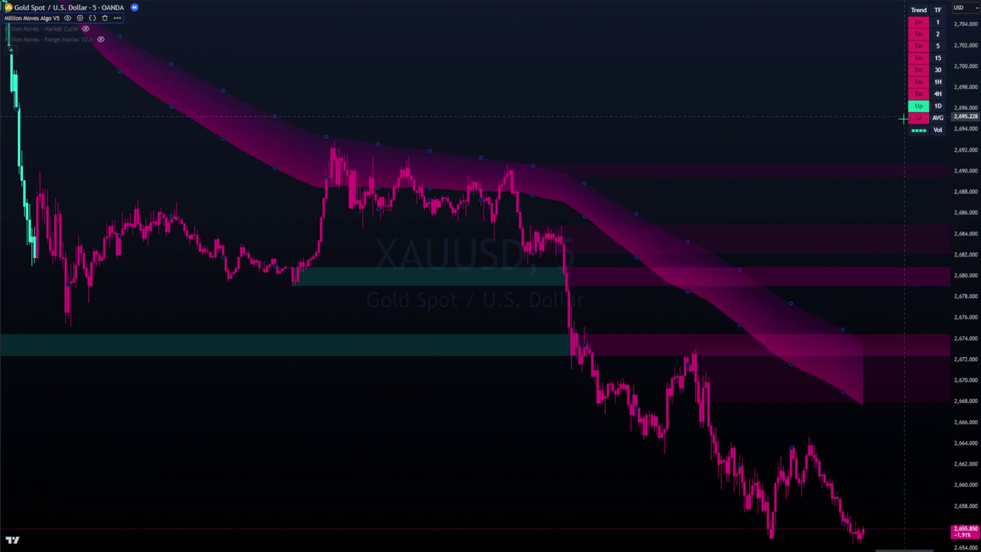
Review the available Moving Average Type options in the dashboard settings, leaving EMA selected.
{"action": "double_click", "coordinate": [41, 17]}
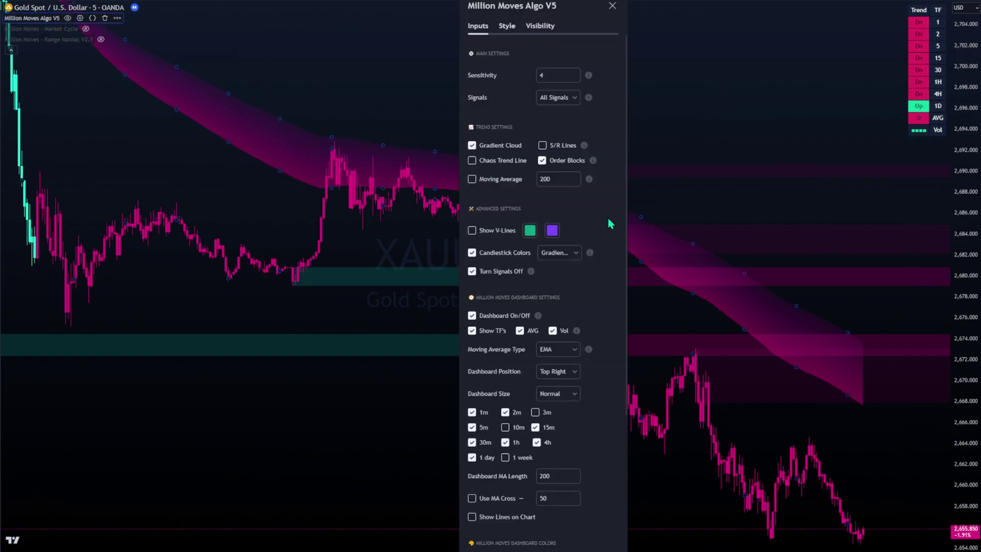
{"action": "left_click", "coordinate": [553, 352]}
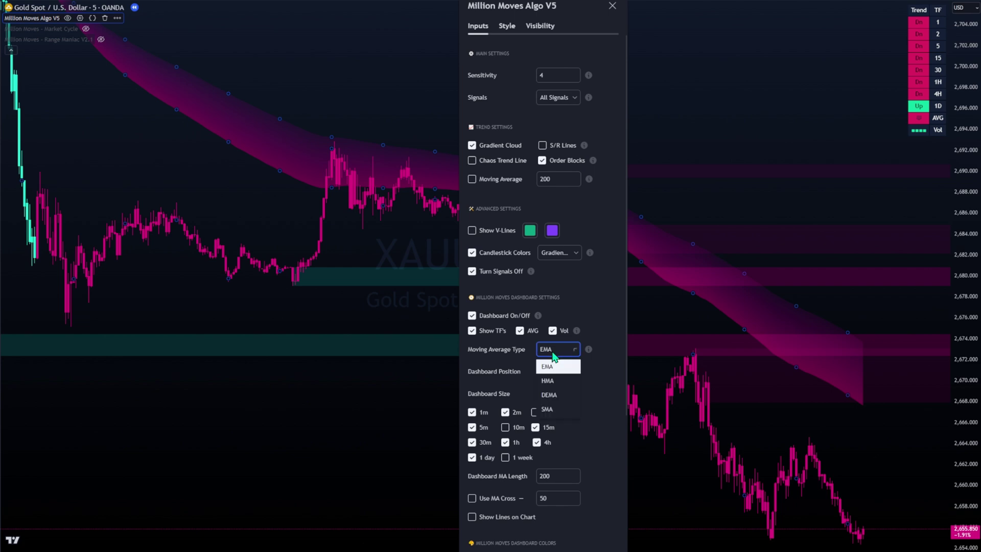
{"action": "mouse_move", "coordinate": [588, 352]}
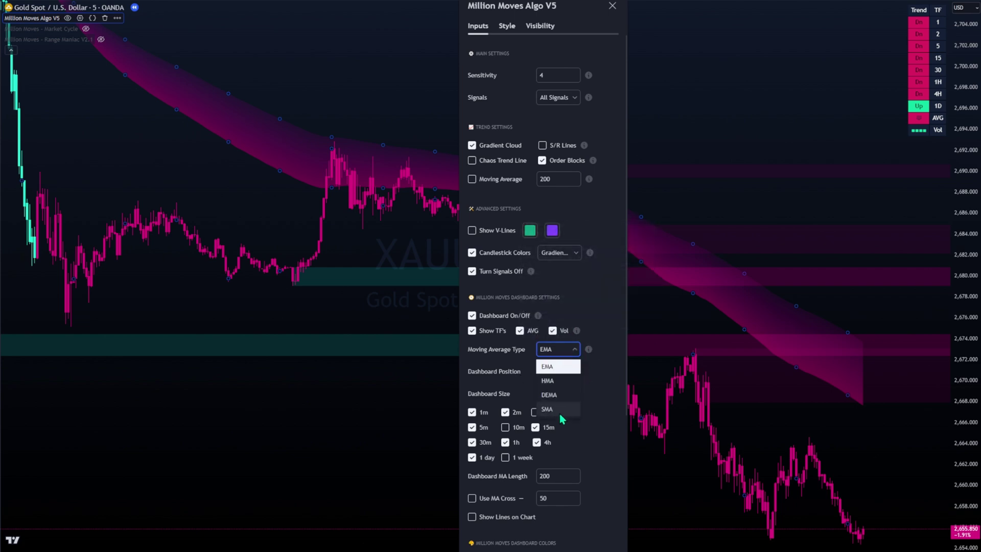
{"action": "left_click", "coordinate": [602, 401]}
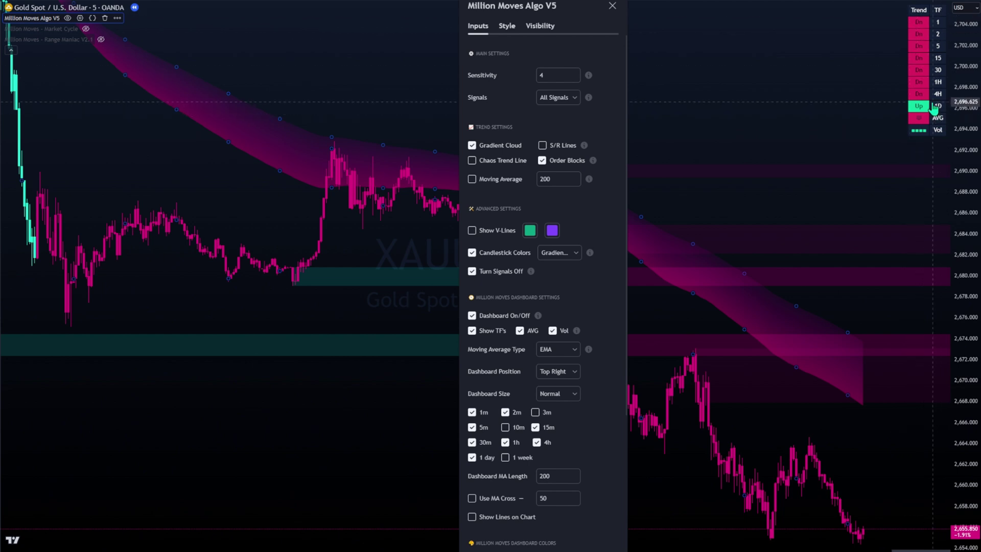
Set sensitivity to 2.5, disable Turn Signals Off, and reposition the settings dialog so the dashboard stays in view.
{"action": "left_click_drag", "start_coordinate": [489, 28], "coordinate": [953, 209]}
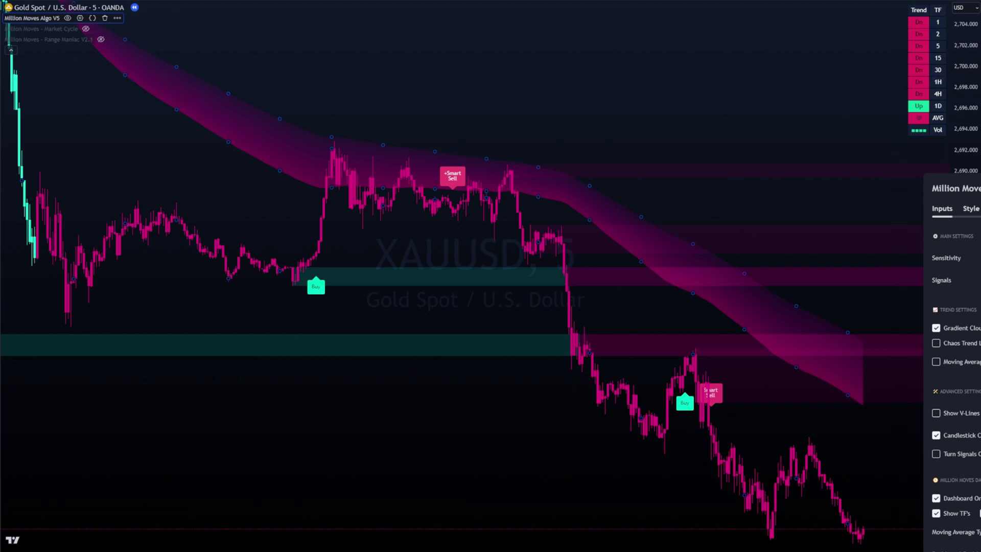
{"action": "left_click_drag", "start_coordinate": [946, 192], "coordinate": [396, 25]}
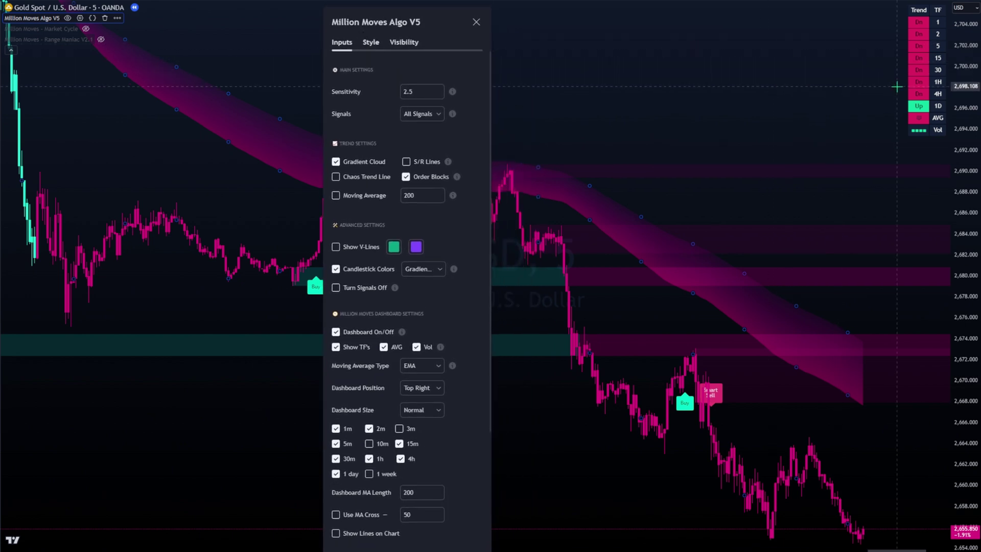
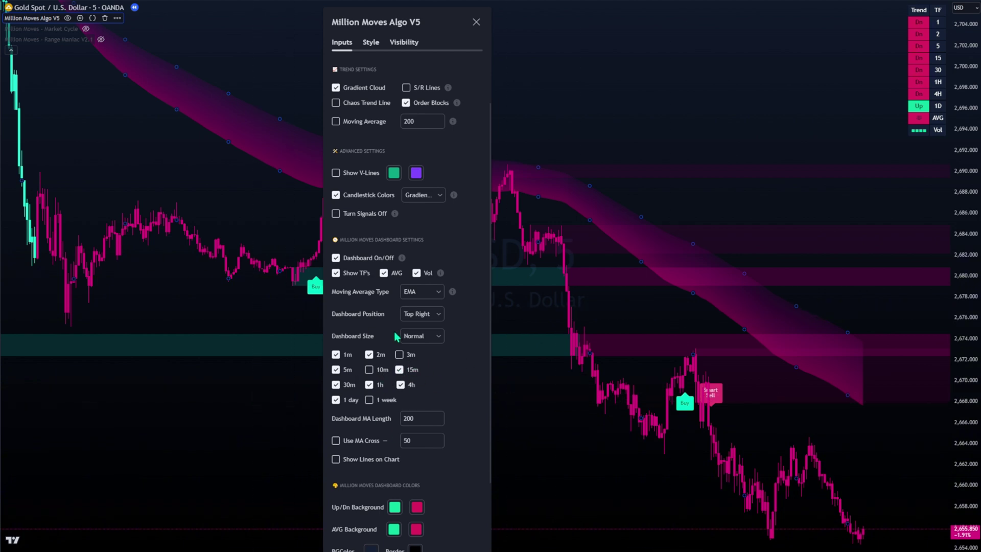
Review the Dashboard Size and Dashboard Position options, leaving Normal and Top Right selected.
{"action": "left_click", "coordinate": [423, 337]}
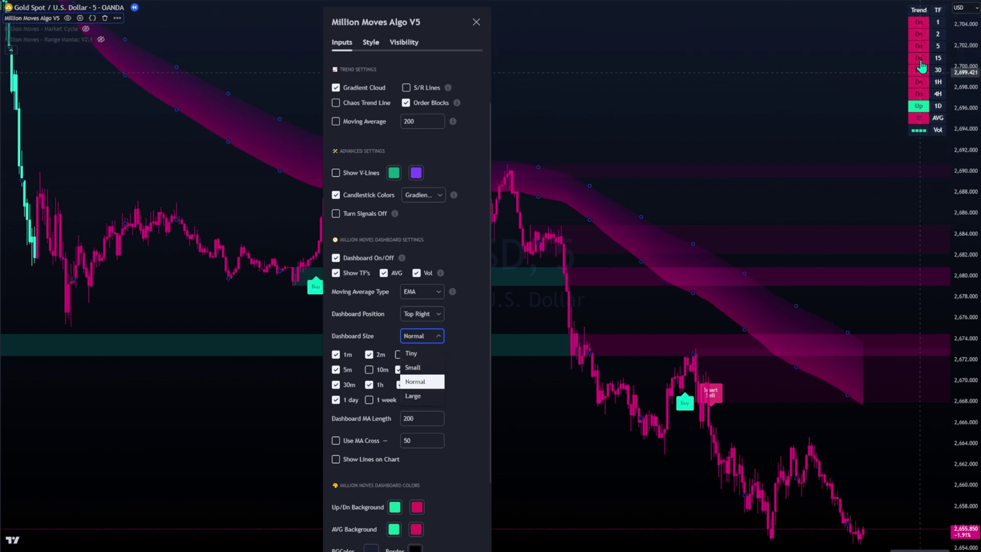
{"action": "left_click", "coordinate": [418, 313]}
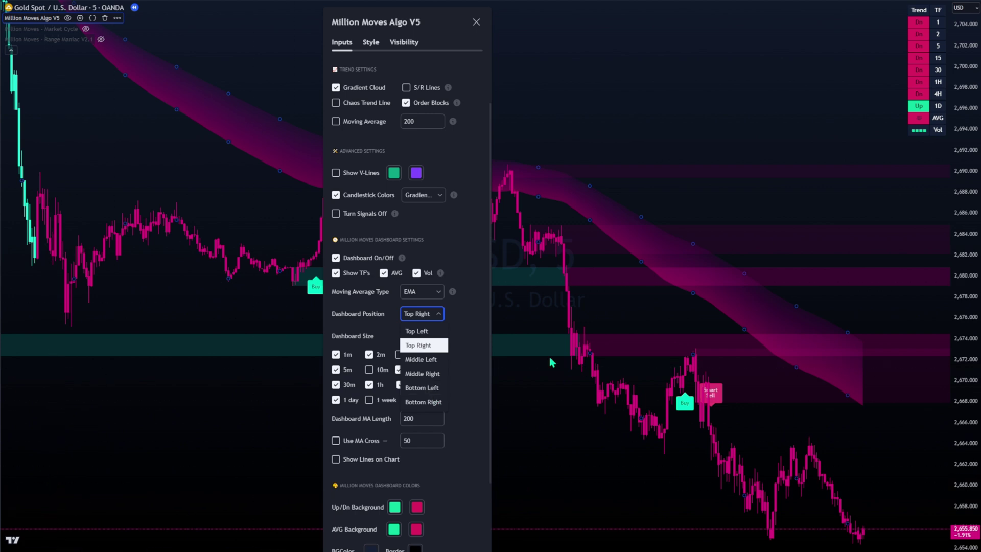
{"action": "left_click", "coordinate": [551, 362]}
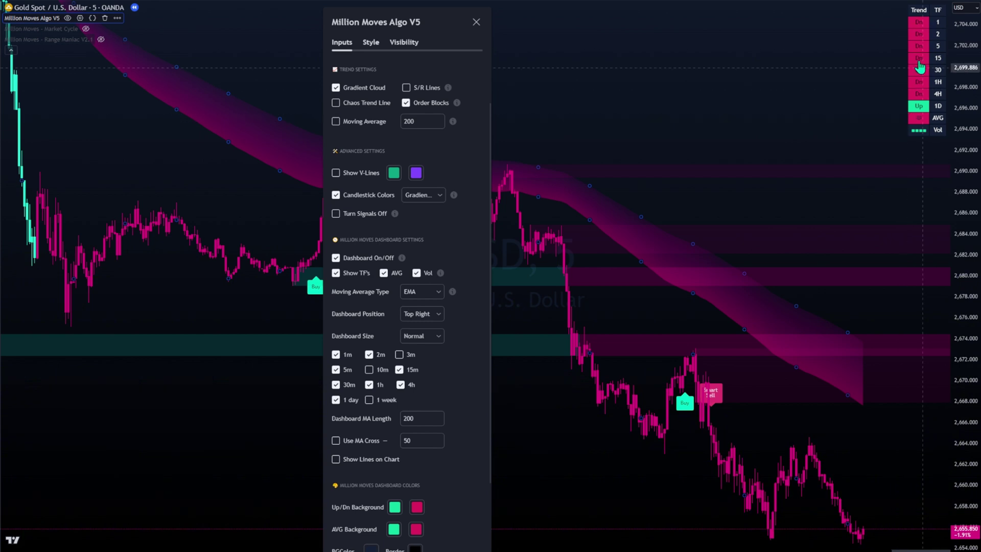
Enable Use MA Cross and Show Lines on Chart for the dashboard, and shift the settings dialog aside to uncover the chart.
{"action": "left_click", "coordinate": [347, 443]}
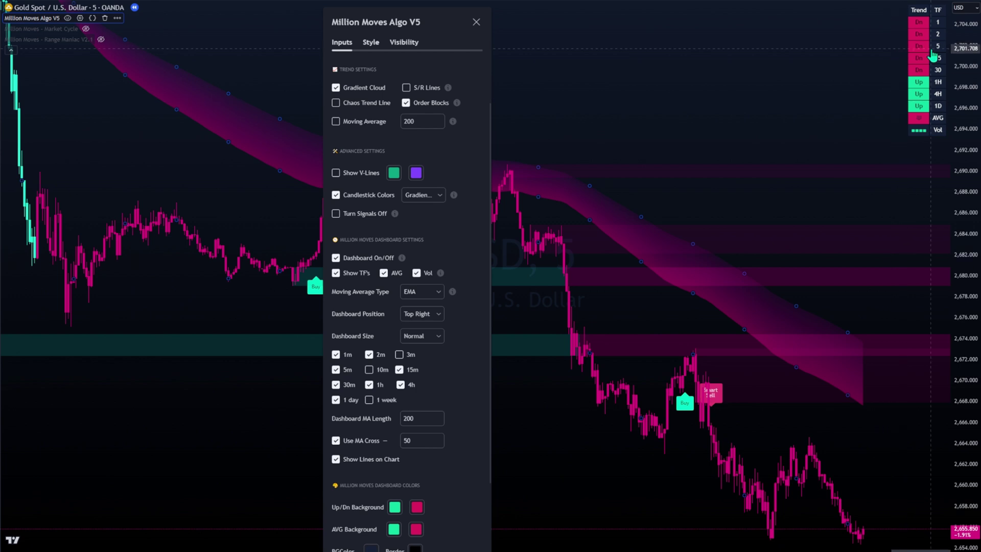
{"action": "left_click_drag", "start_coordinate": [383, 23], "coordinate": [178, 33]}
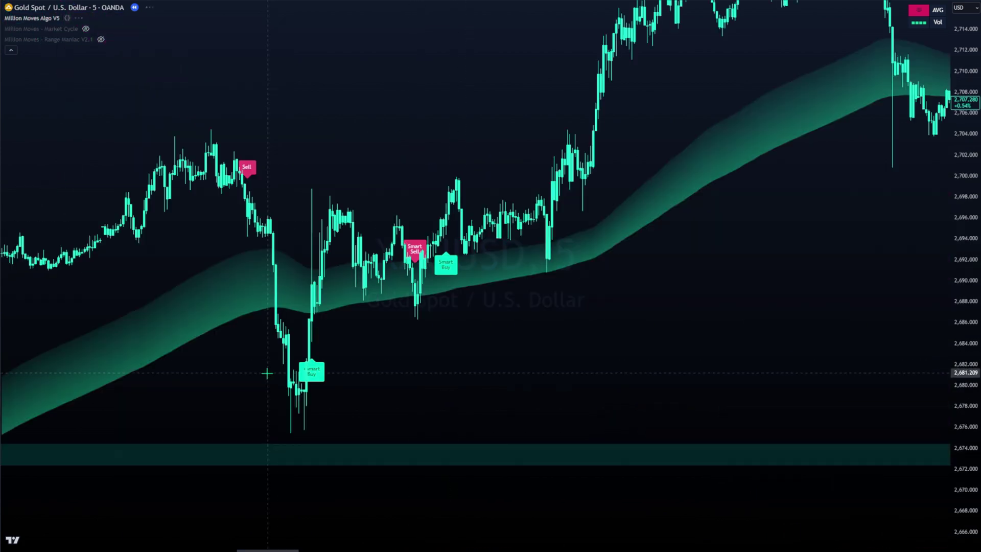
Restart the bar replay from an earlier candle in the sideways range before the Sell signal near 2,700.
{"action": "left_click_drag", "start_coordinate": [267, 373], "coordinate": [241, 359]}
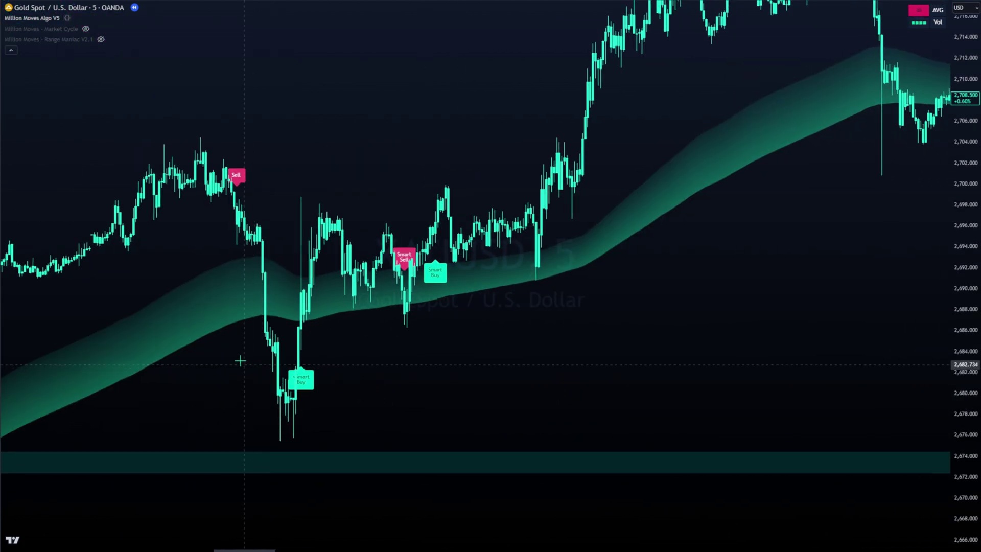
{"action": "left_click_drag", "start_coordinate": [91, 149], "coordinate": [440, 291]}
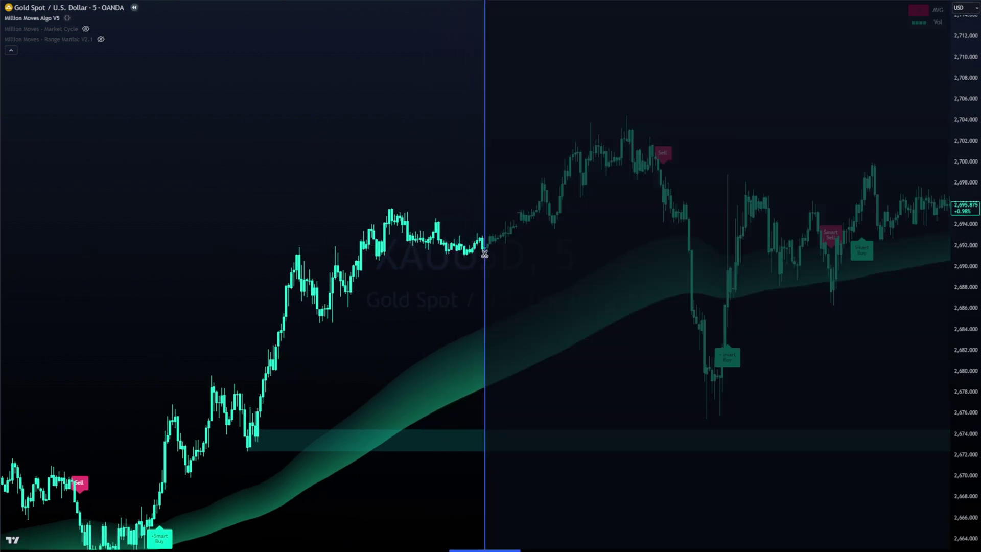
{"action": "left_click", "coordinate": [486, 240]}
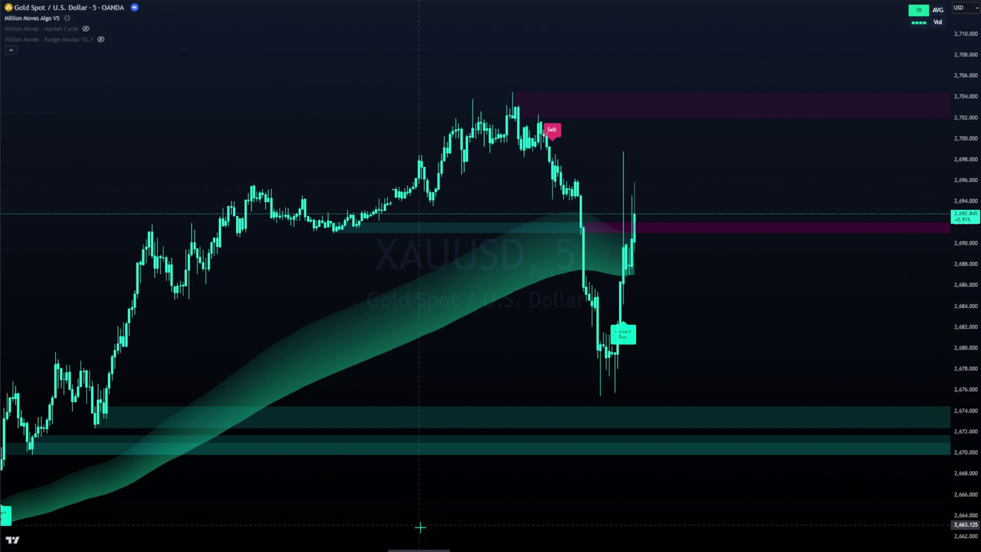
Open the Million Moves Algo V5 settings and enable Show TF's for the dashboard.
{"action": "double_click", "coordinate": [417, 425]}
{"action": "left_click", "coordinate": [472, 183]}
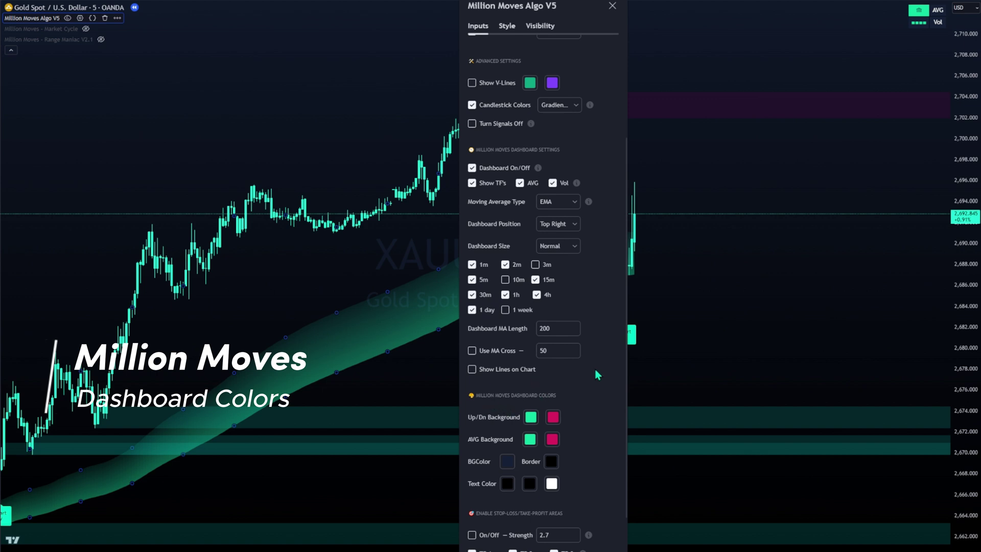
Try blue as the dashboard's Up background color, and restore the green.
{"action": "scroll", "coordinate": [598, 368], "scroll_direction": "down", "scroll_amount": 3}
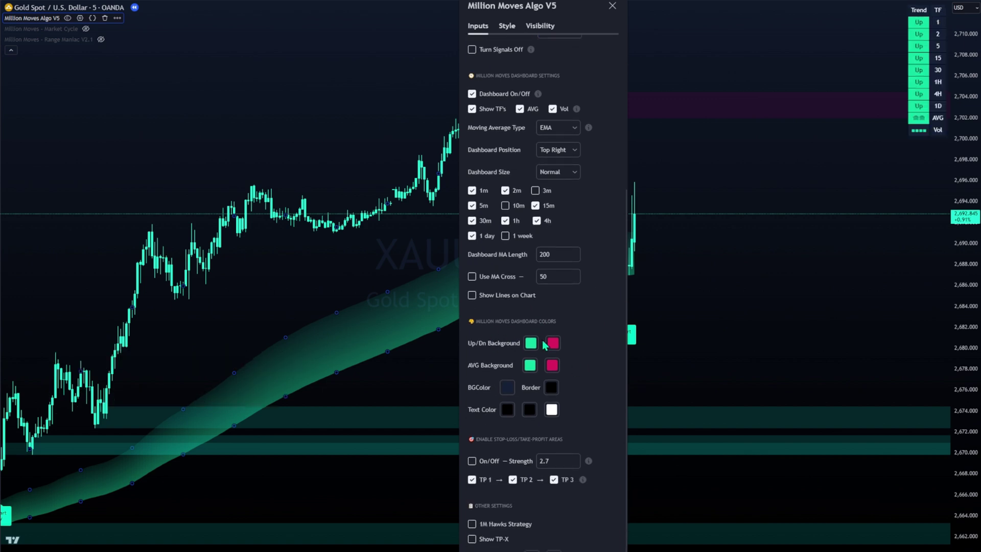
{"action": "left_click", "coordinate": [530, 344]}
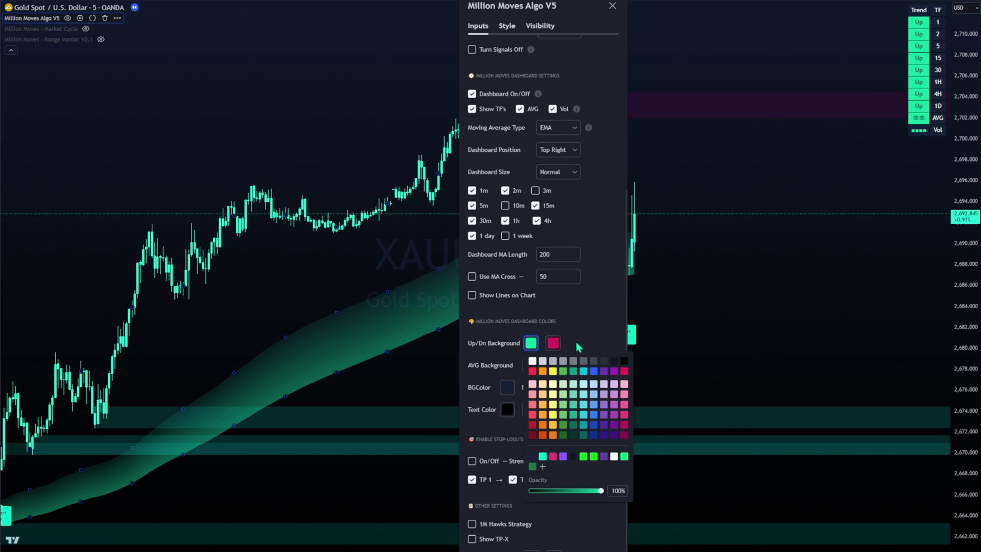
{"action": "left_click", "coordinate": [583, 361]}
{"action": "left_click", "coordinate": [594, 370]}
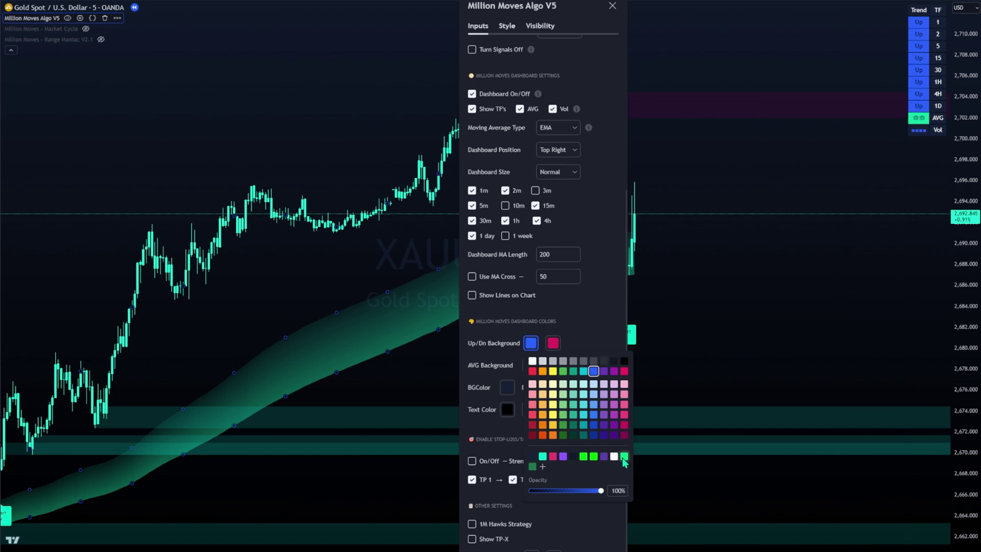
{"action": "left_click", "coordinate": [625, 456]}
Enable the stop-loss/take-profit areas with strength 4 and move the settings dialog clear of the price labels.
{"action": "scroll", "coordinate": [534, 4], "scroll_direction": "down", "scroll_amount": 1}
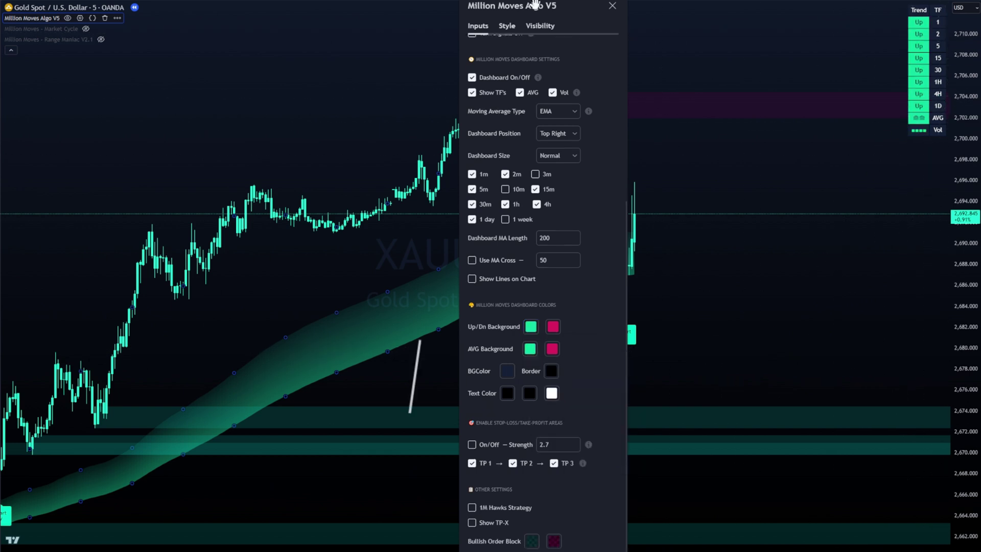
{"action": "left_click_drag", "start_coordinate": [534, 4], "coordinate": [418, 9]}
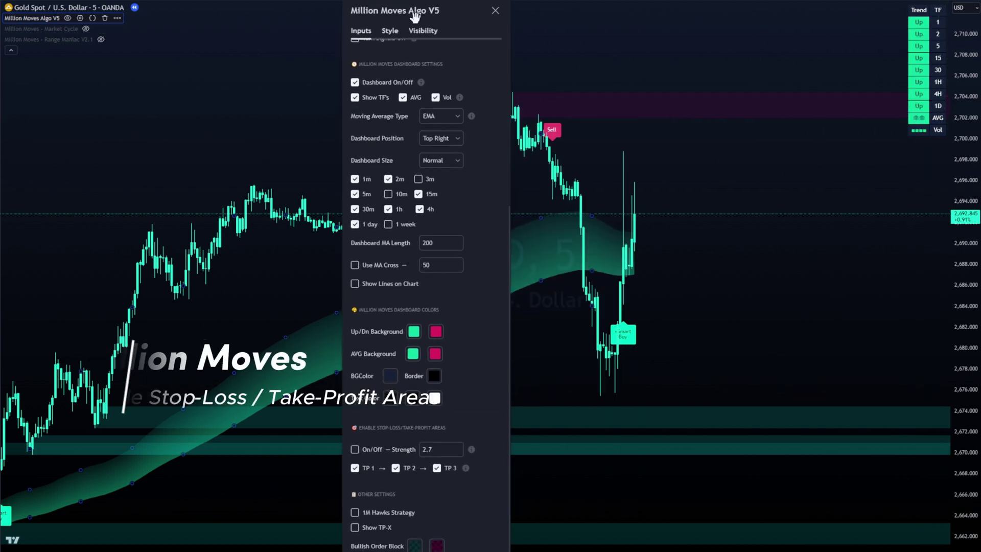
{"action": "left_click", "coordinate": [369, 449]}
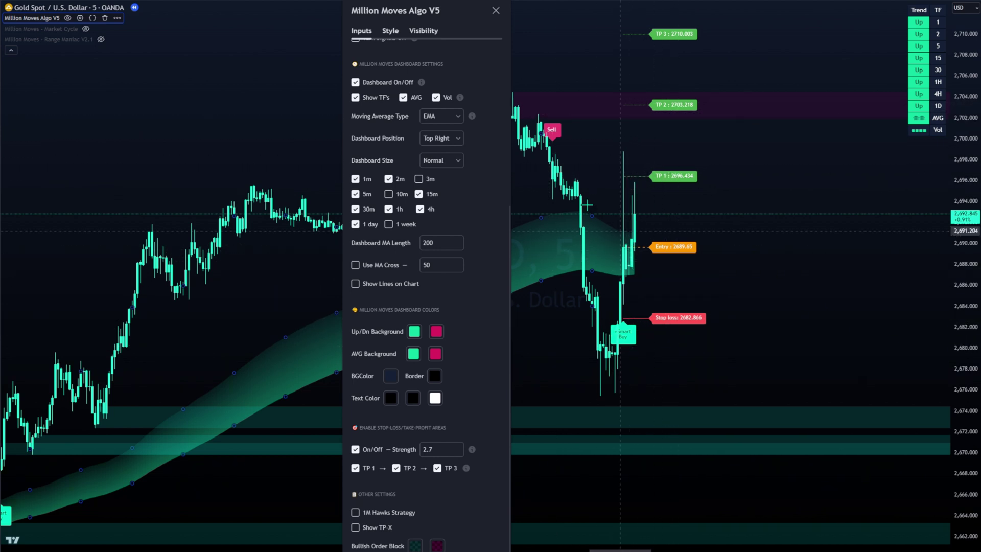
{"action": "left_click_drag", "start_coordinate": [415, 9], "coordinate": [847, 95]}
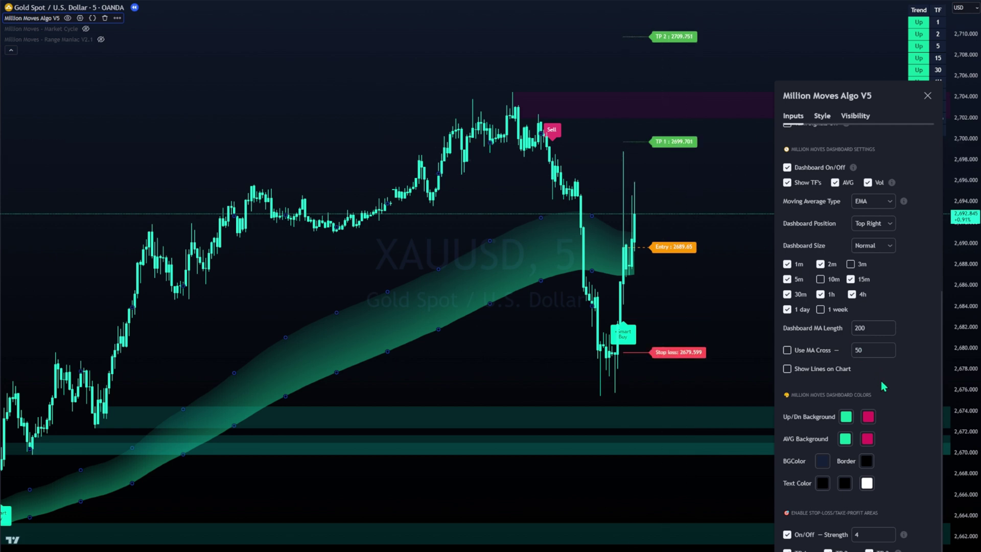
Enable Show TP-X, close the settings, and examine the take-profit markers along the earlier Smart Buy and Sell moves.
{"action": "left_click_drag", "start_coordinate": [841, 99], "coordinate": [780, 27]}
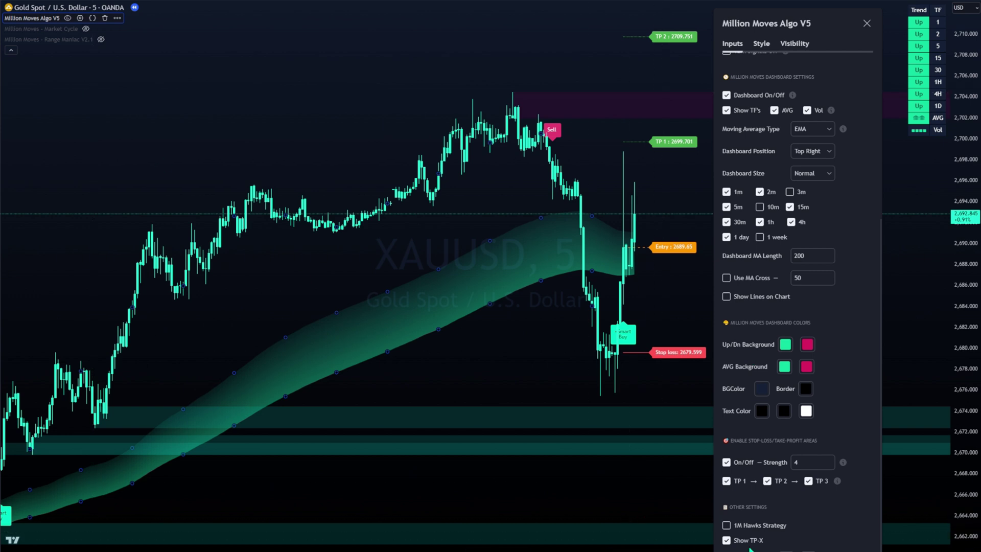
{"action": "left_click", "coordinate": [584, 312]}
{"action": "scroll", "coordinate": [613, 317], "scroll_direction": "up", "scroll_amount": 5}
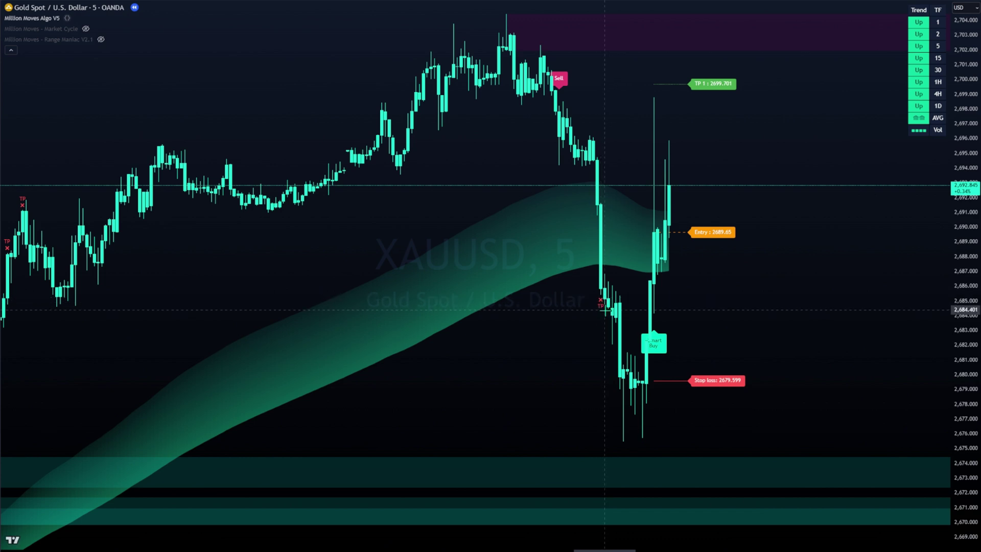
{"action": "left_click_drag", "start_coordinate": [596, 315], "coordinate": [586, 208]}
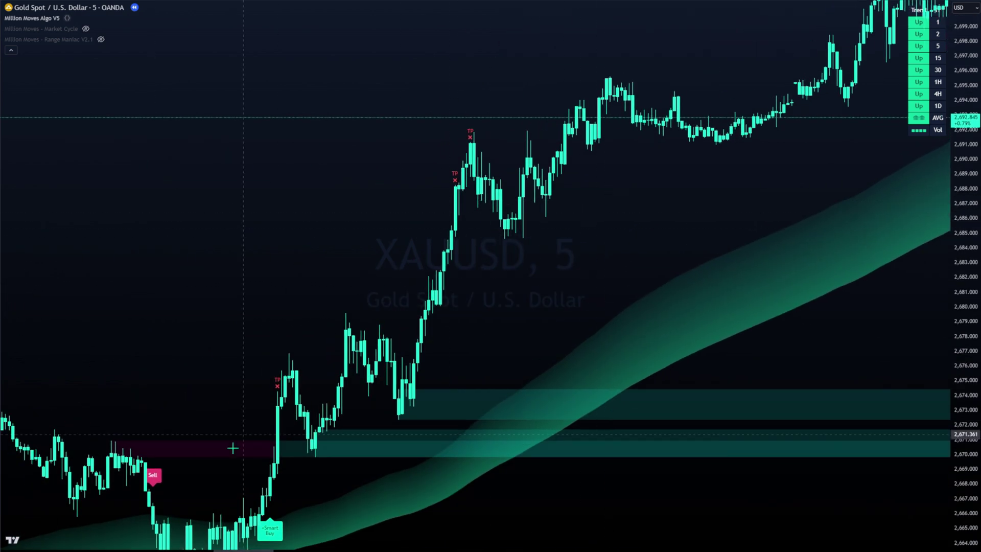
{"action": "left_click_drag", "start_coordinate": [265, 405], "coordinate": [298, 416]}
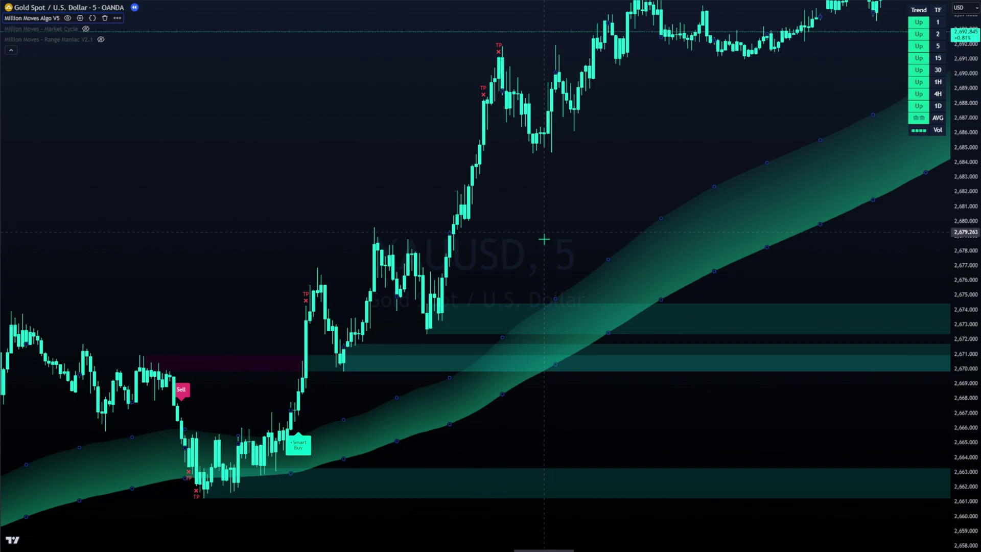
Reopen the Million Moves Algo V5 indicator settings.
{"action": "left_click", "coordinate": [80, 18]}
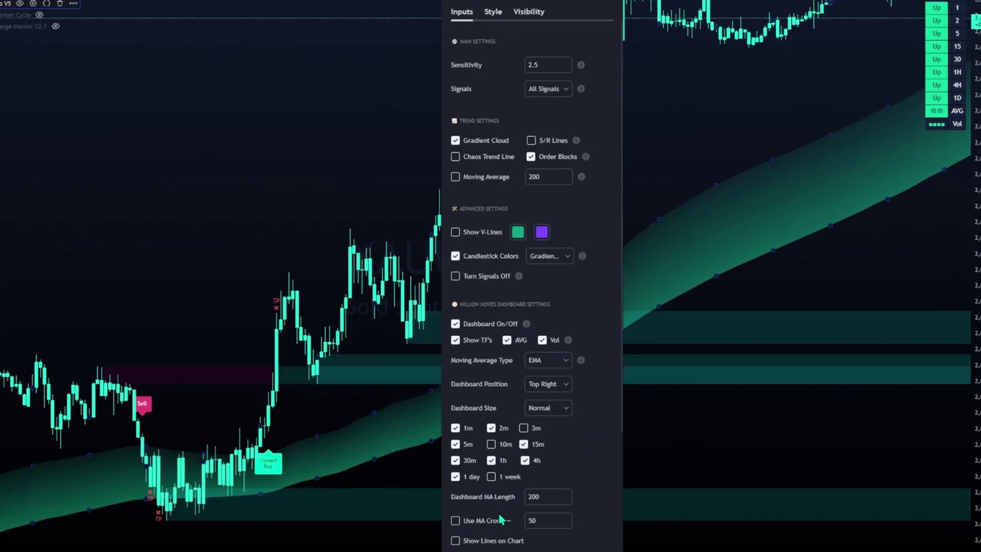